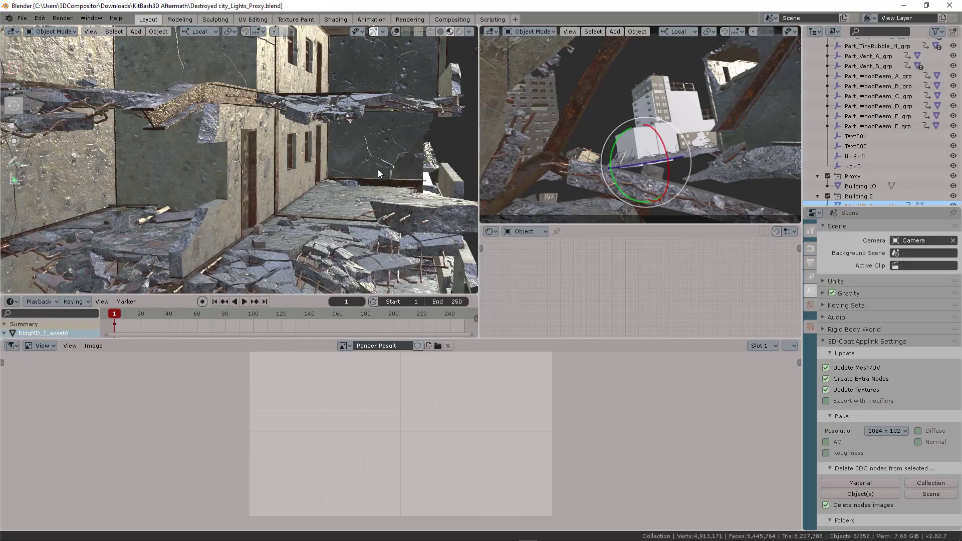
Step: Inspect the dense mesh of the smooth Suzanne in Edit Mode and return to Object Mode
key(w)
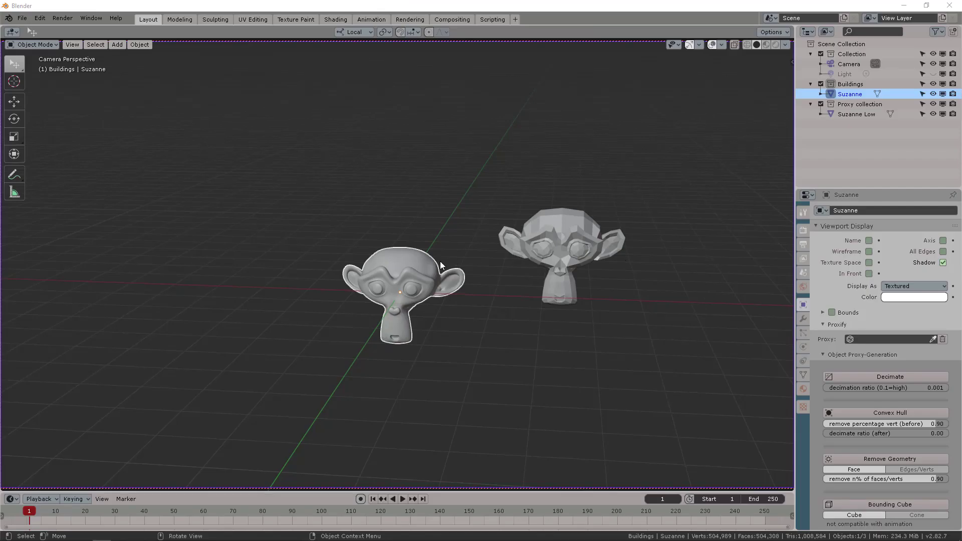
key(ctrl+Tab)
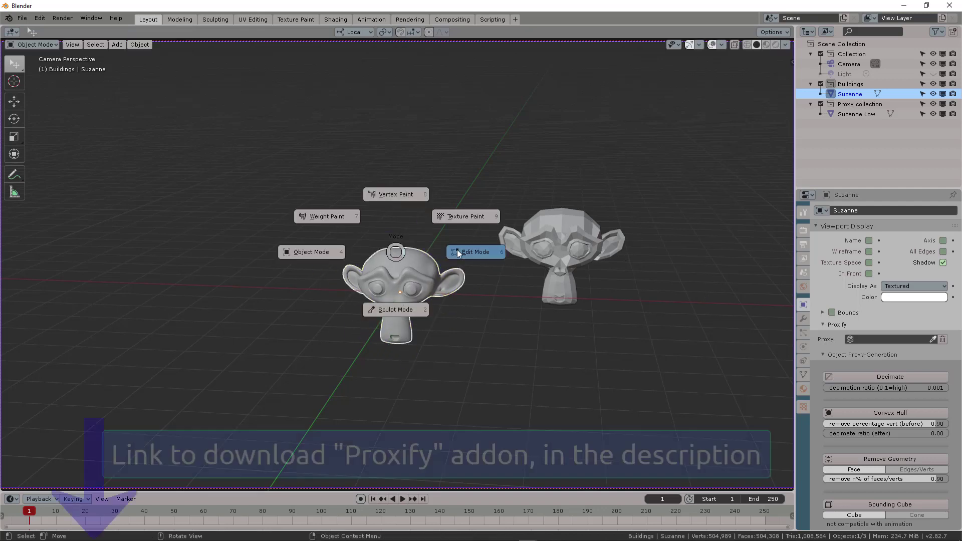
click(418, 281)
scroll(475, 281, up, 6)
key(ctrl+Tab)
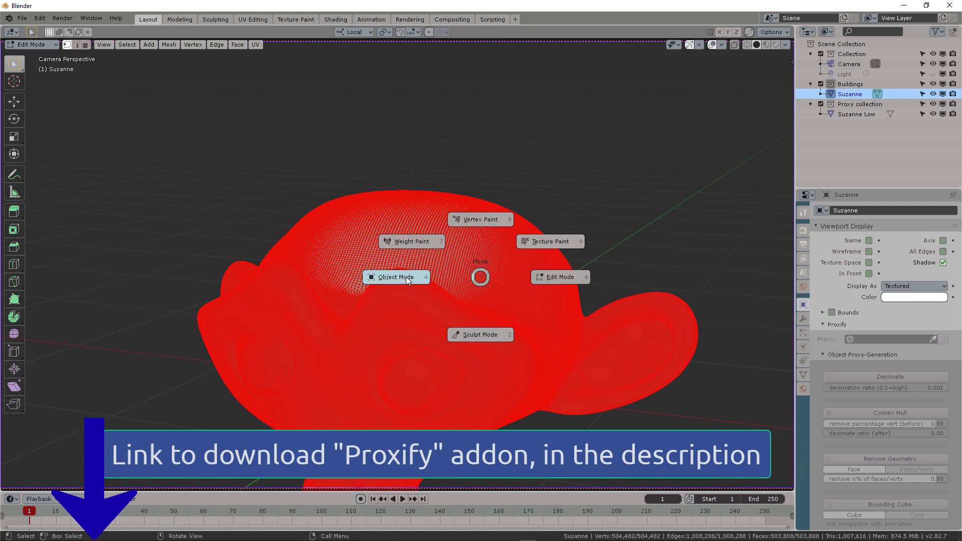
click(474, 277)
scroll(481, 275, down, 6)
Step: Inspect the low-poly Suzanne's mesh in Edit Mode and return to Object Mode
click(508, 238)
key(Tab)
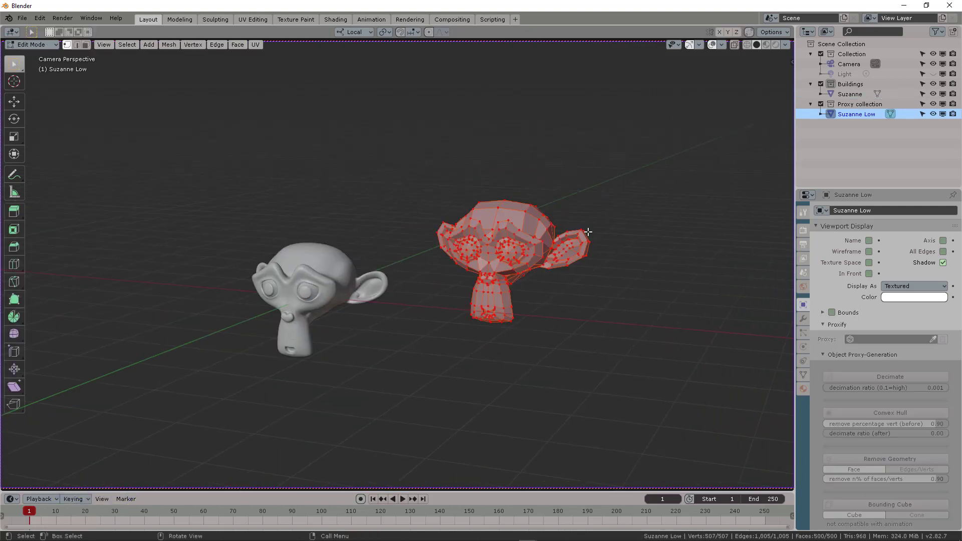
key(ctrl+Tab)
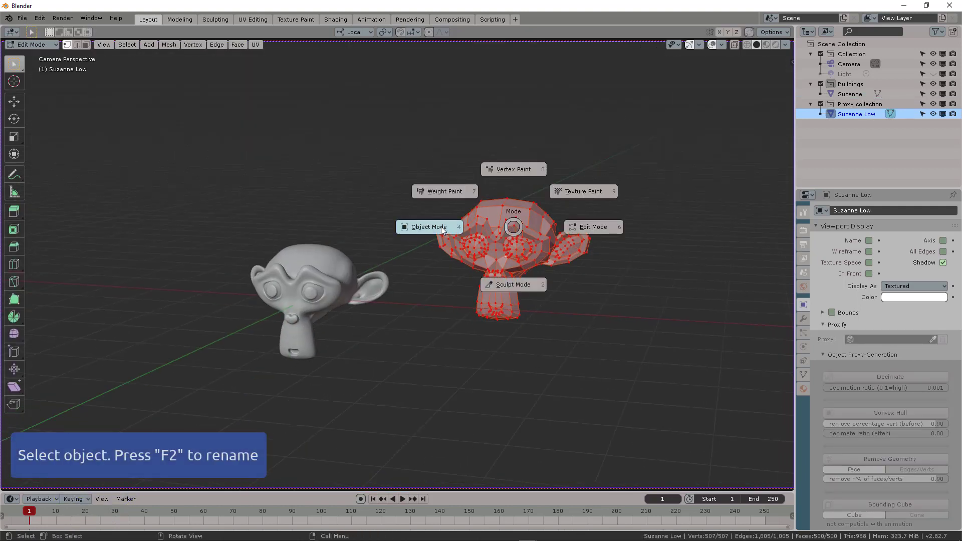
click(442, 231)
Step: Rename the low-poly monkey object as "Proxy Suzanne"
key(F2)
text(Proxy Suzanne)
key(Return)
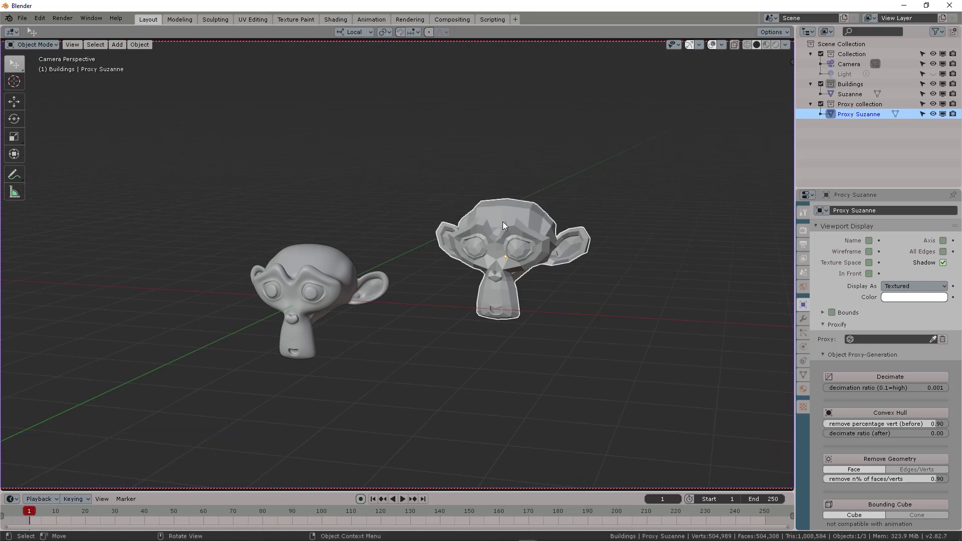
Step: Rename the smooth, high-poly monkey object as "High Res Suzanne"
click(326, 264)
key(F2)
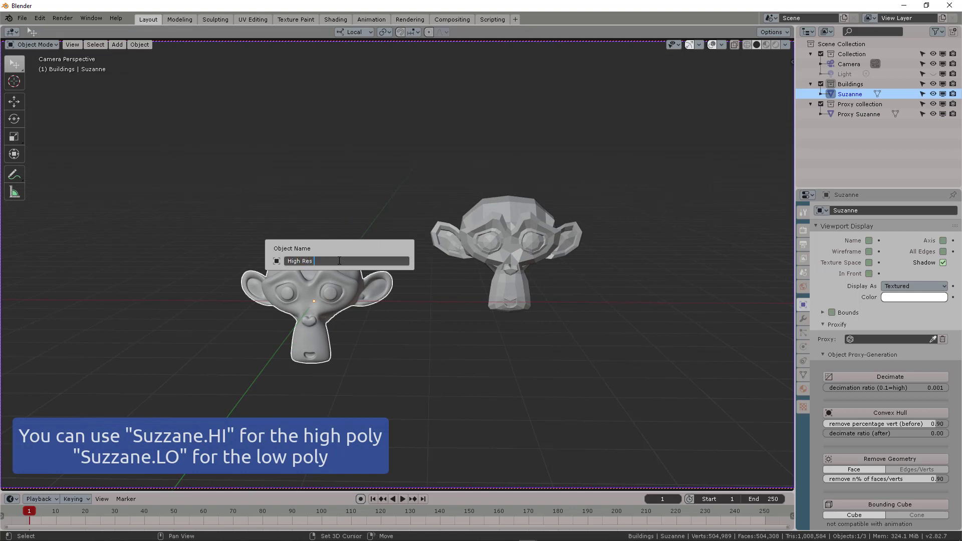
text(High Res Suzanne)
key(Return)
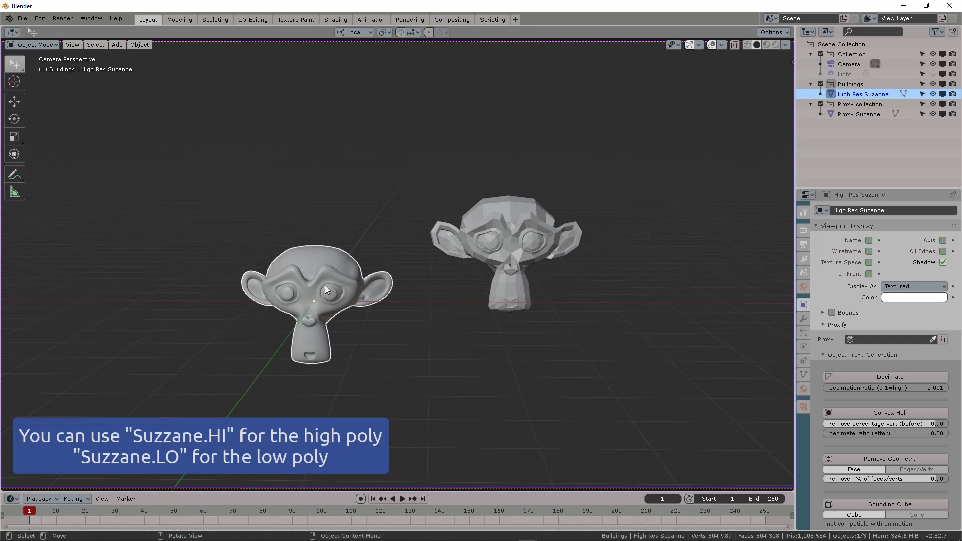
Step: Check which collection each of the two monkeys belongs to, ending with High Res Suzanne selected
middle_drag(323, 283, 308, 285)
click(471, 254)
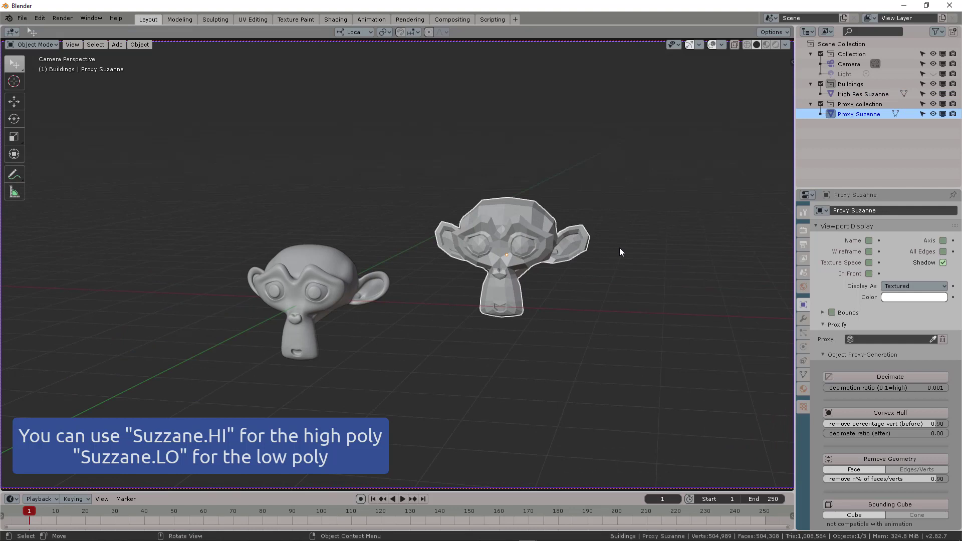
middle_drag(516, 250, 299, 281)
click(303, 281)
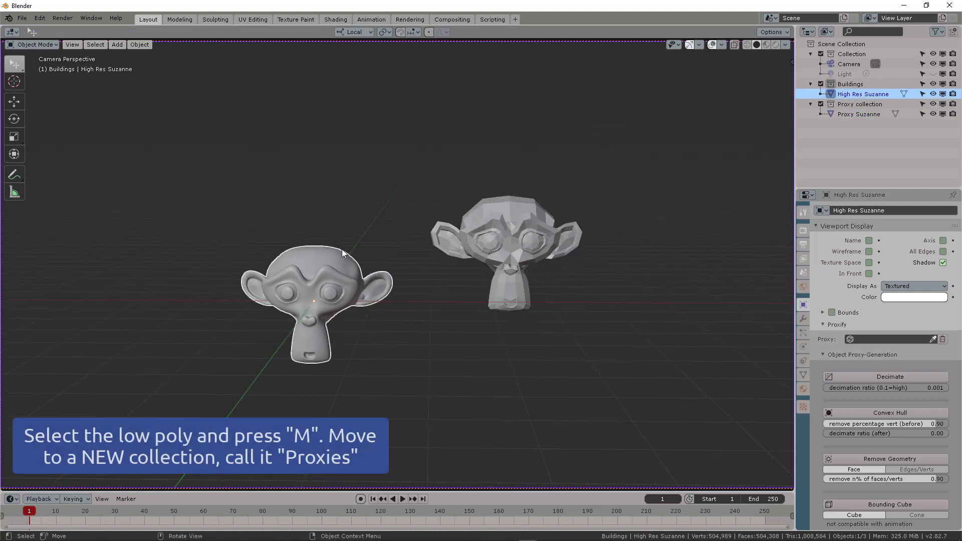
click(549, 205)
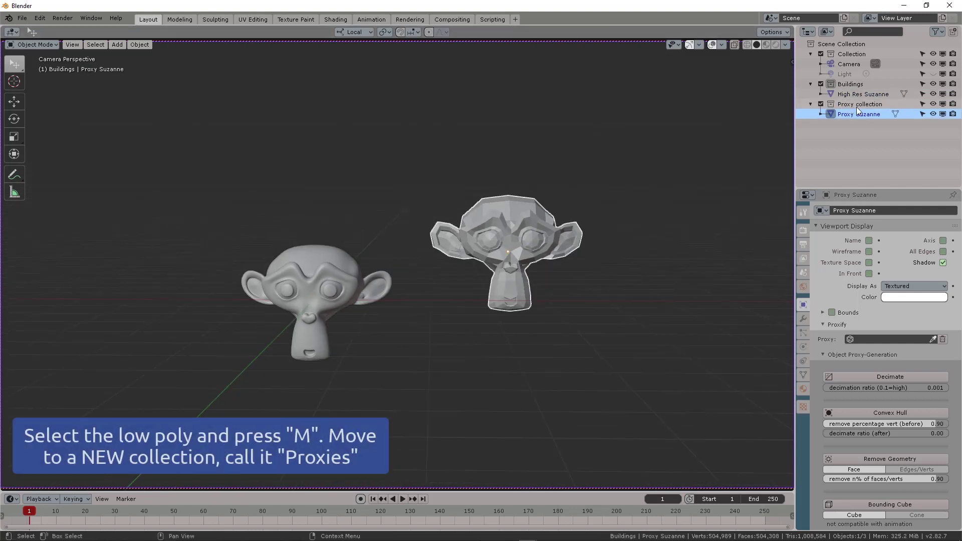
click(305, 277)
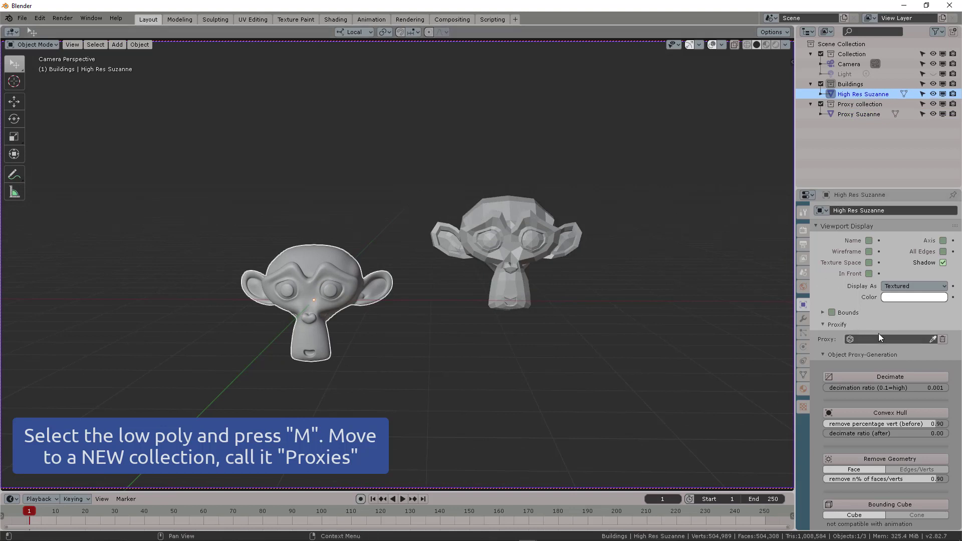
Step: Check the Proxify add-on's entry in the add-on preferences and close the preferences
key(ctrl+comma)
drag(321, 8, 414, 56)
drag(571, 114, 655, 116)
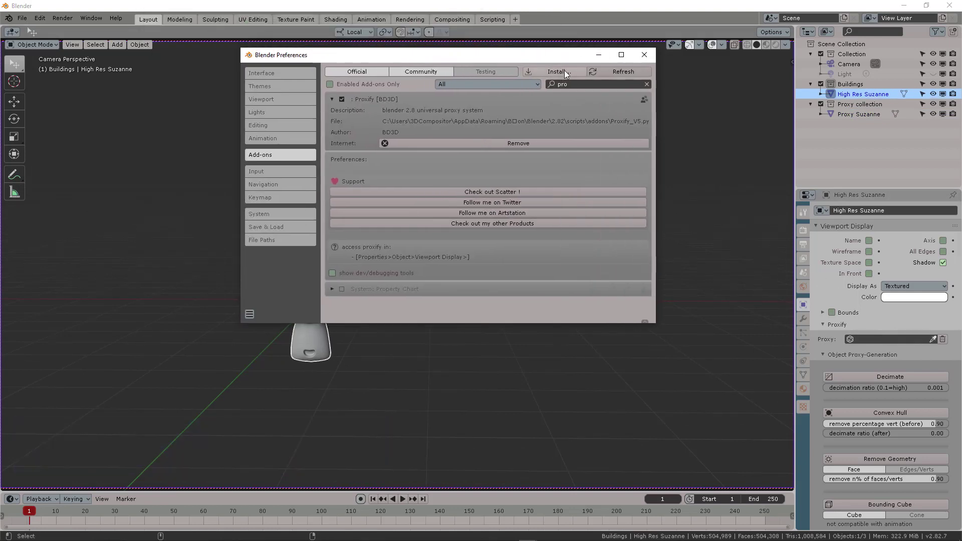
click(332, 100)
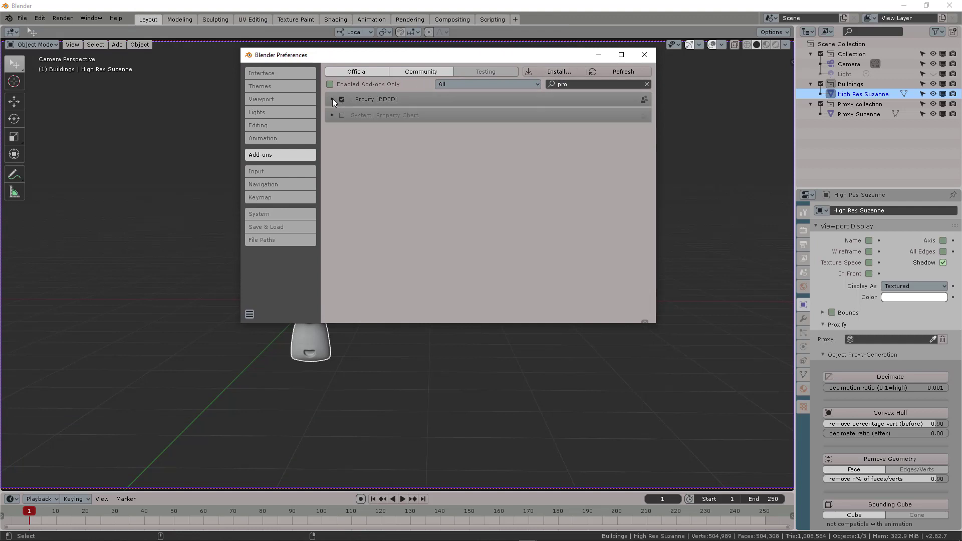
click(333, 99)
click(645, 55)
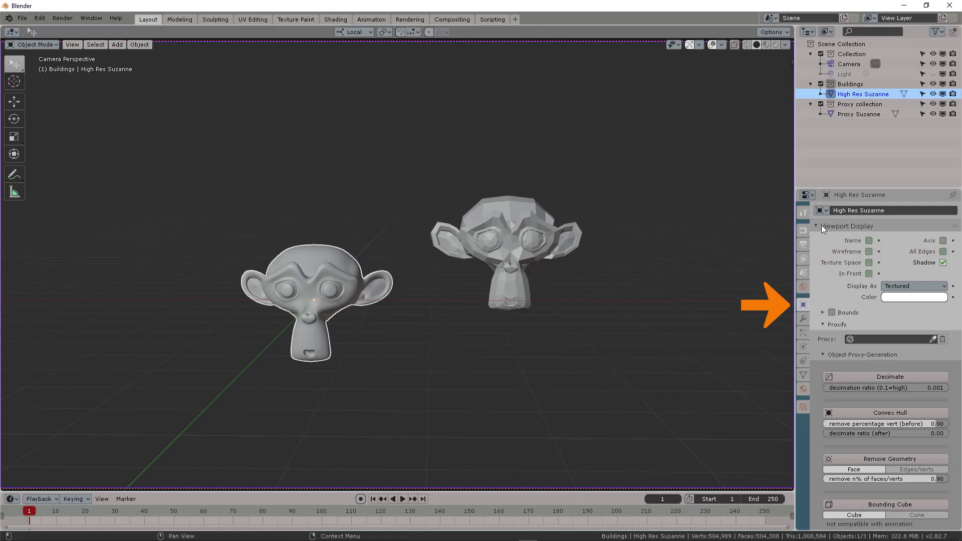
Step: Locate the Proxify settings within the high-res monkey's Viewport Display properties and collapse the Object Proxy-Generation options
click(734, 29)
click(820, 238)
click(819, 225)
click(820, 225)
click(820, 226)
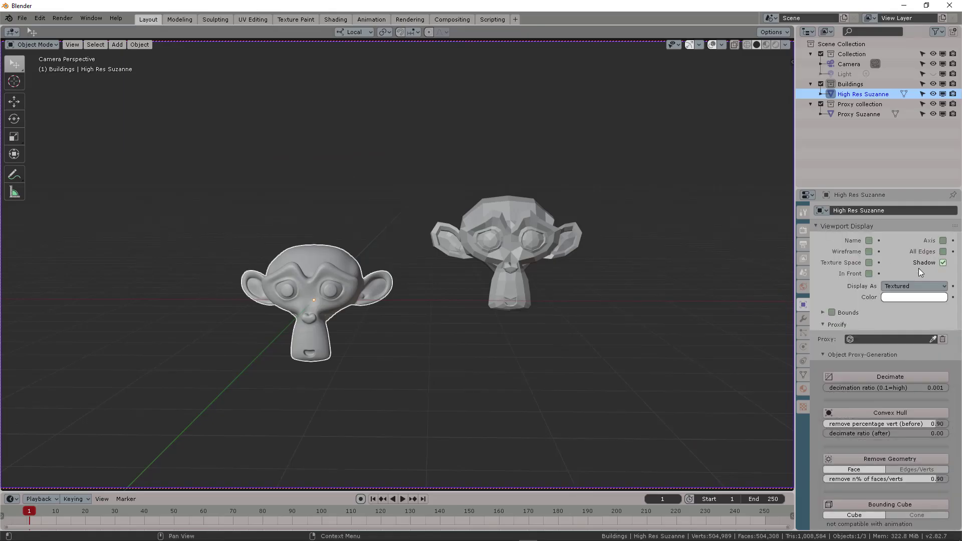
click(840, 355)
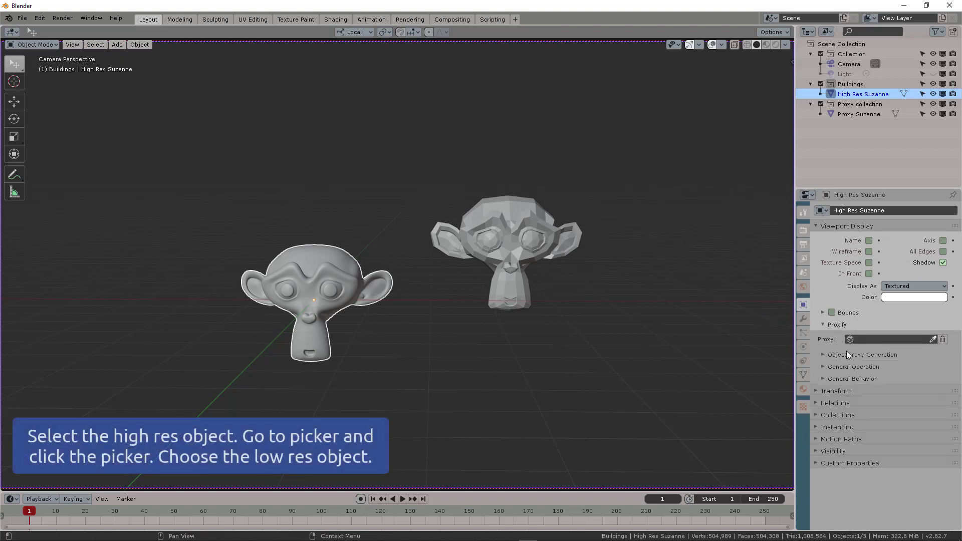
Step: Use Proxy Suzanne as the active proxy of High Res Suzanne and exclude the Proxy collection from the view layer
click(932, 339)
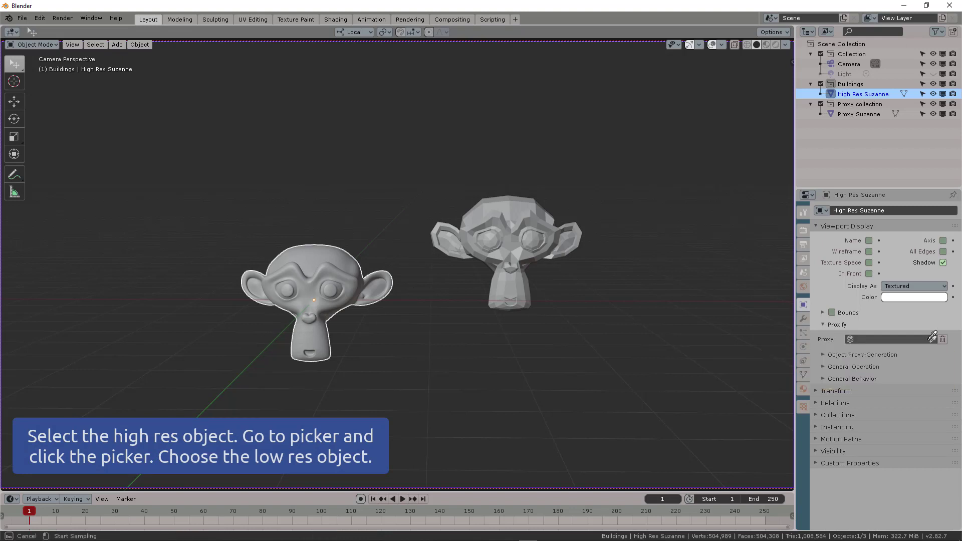
click(517, 215)
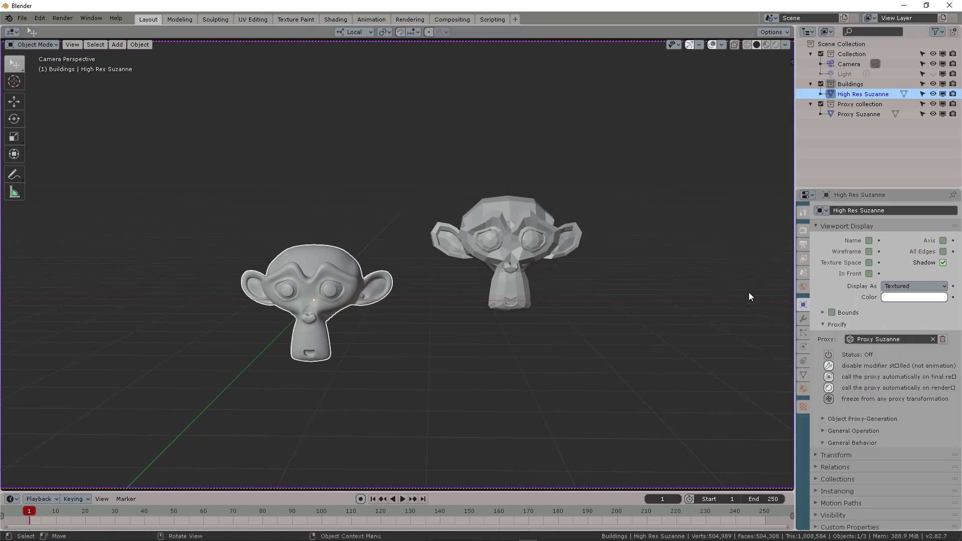
click(829, 355)
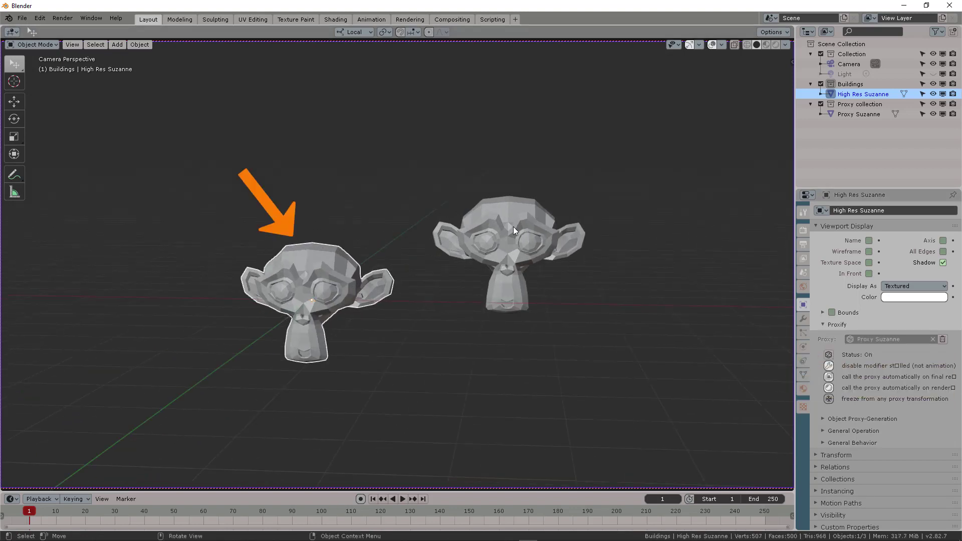
click(821, 104)
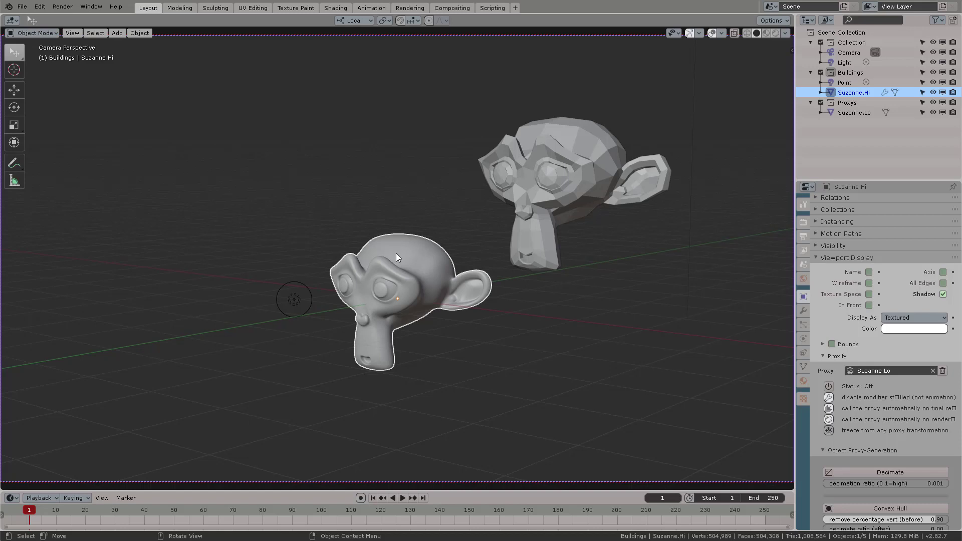
Step: Confirm Suzanne.Hi as the smooth monkey's object name and Suzanne.Lo as the low-poly monkey's
drag(396, 254, 398, 253)
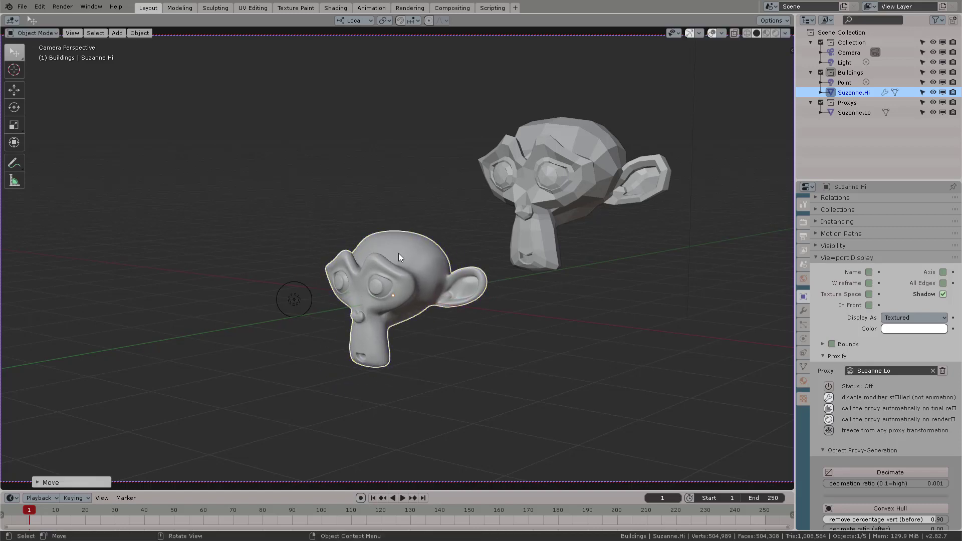
key(F2)
click(385, 255)
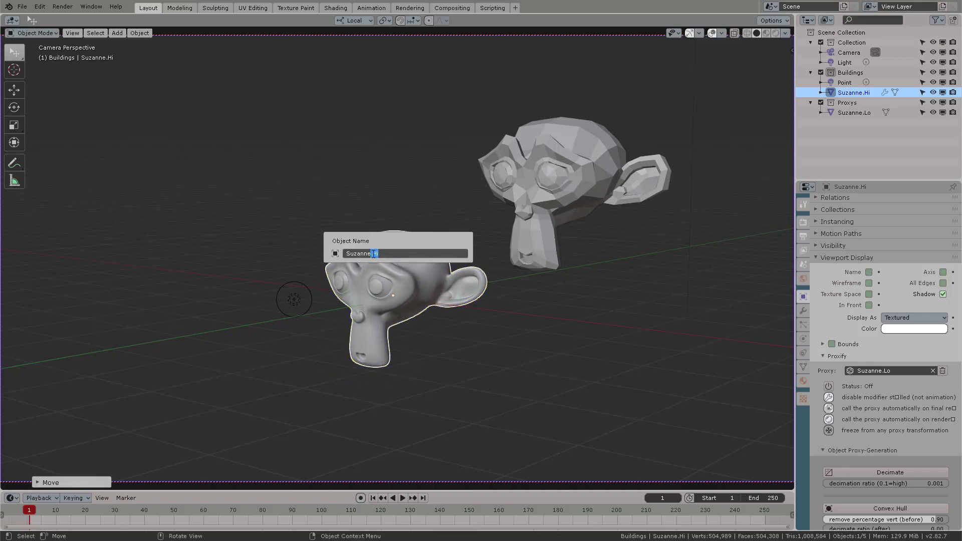
key(Return)
click(564, 170)
key(F2)
click(558, 175)
key(Return)
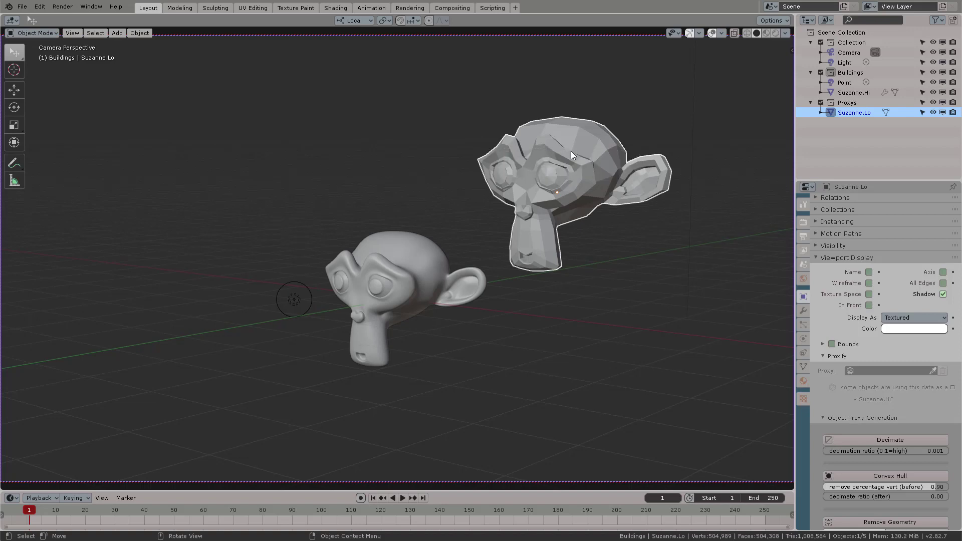
Step: Clear the proxy assigned to Suzanne.Hi and pick Suzanne.Lo as its proxy again
click(448, 233)
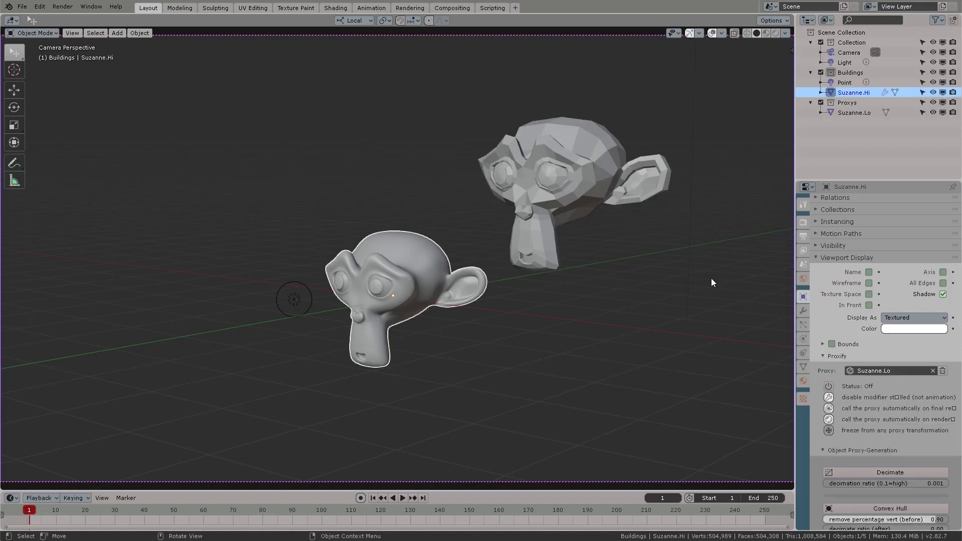
click(942, 370)
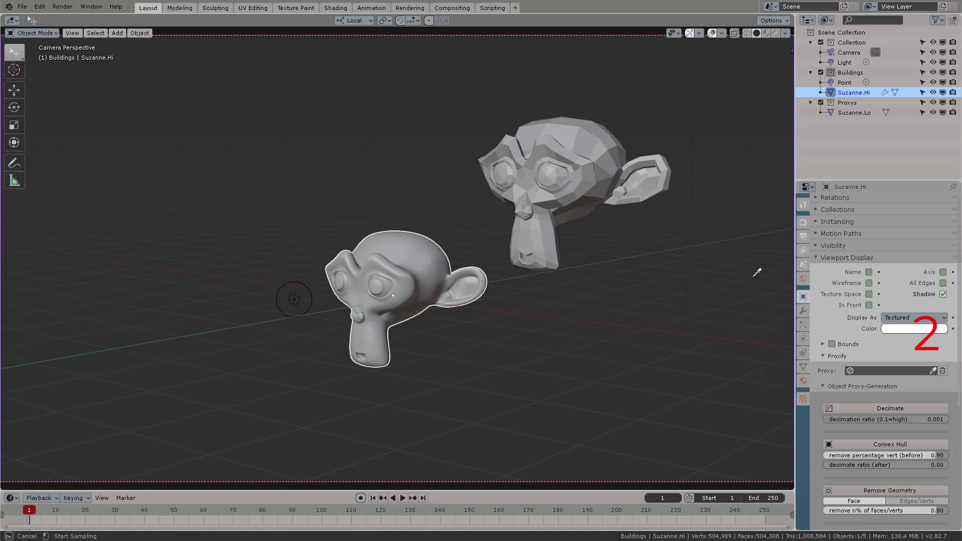
click(567, 125)
scroll(893, 344, down, 3)
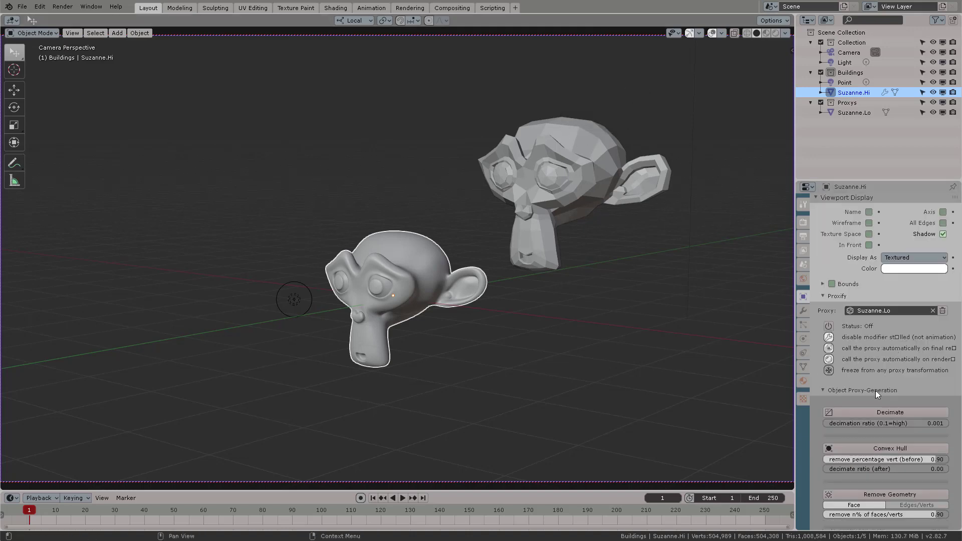
Step: Exclude the Proxys collection from the view layer
middle_drag(468, 200, 486, 196)
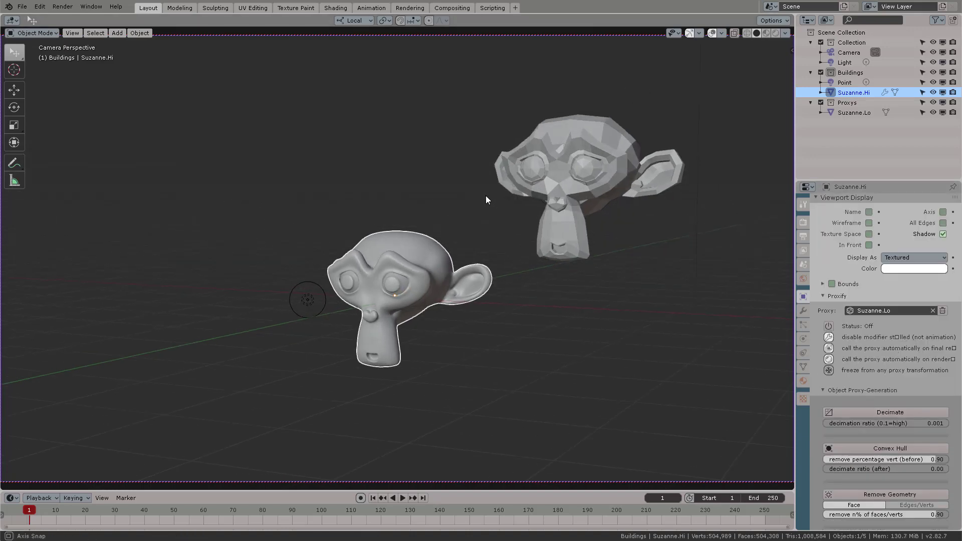
click(840, 103)
click(821, 102)
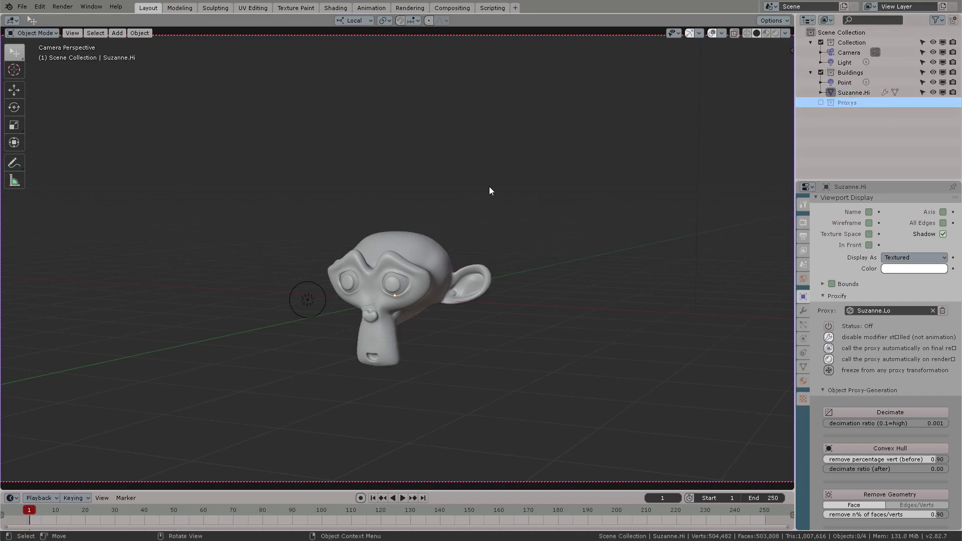
Step: Apply the modifier on Suzanne.Hi and inspect its mesh in Edit Mode before returning to Object Mode
click(426, 252)
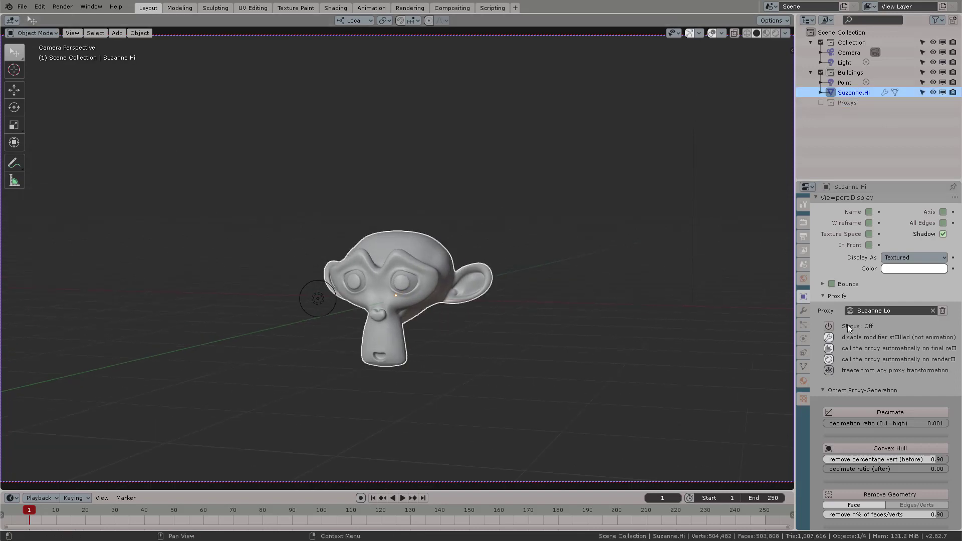
scroll(564, 264, up, 5)
key(ctrl+Tab)
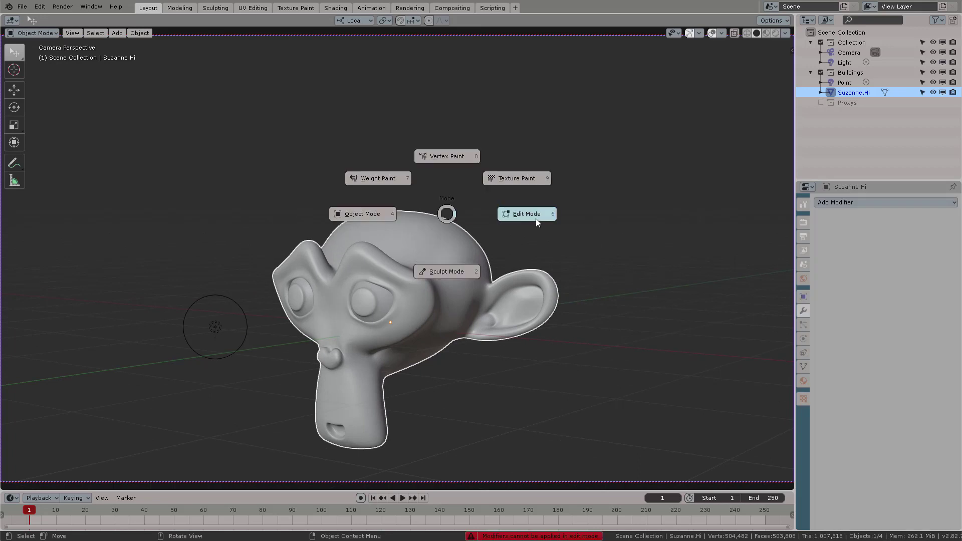
click(537, 220)
scroll(395, 246, up, 5)
scroll(394, 246, down, 5)
key(ctrl+Tab)
click(386, 240)
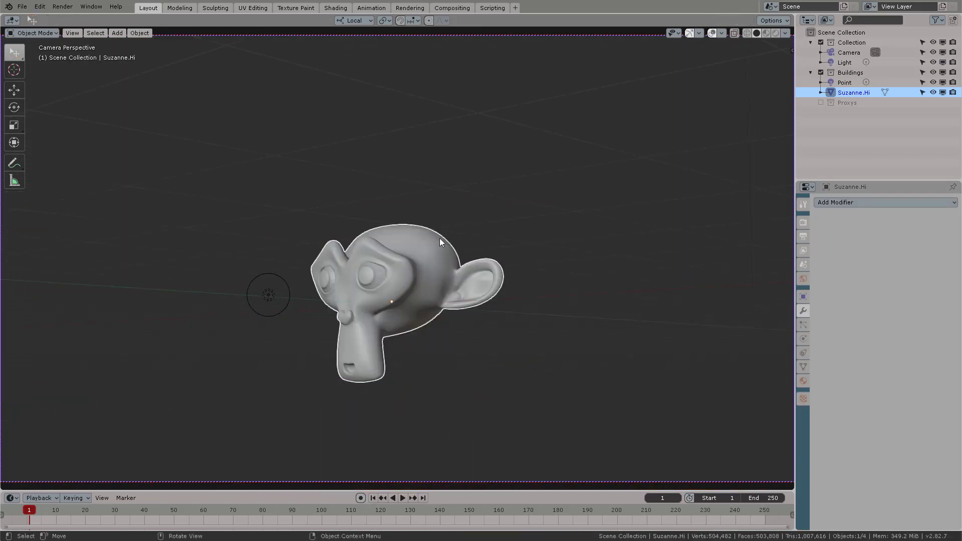
Step: View Suzanne.Hi with Material Preview shading and then with Rendered shading
mouse_move(439, 238)
middle_down()
mouse_move(497, 248)
mouse_move(490, 235)
middle_up()
click(766, 33)
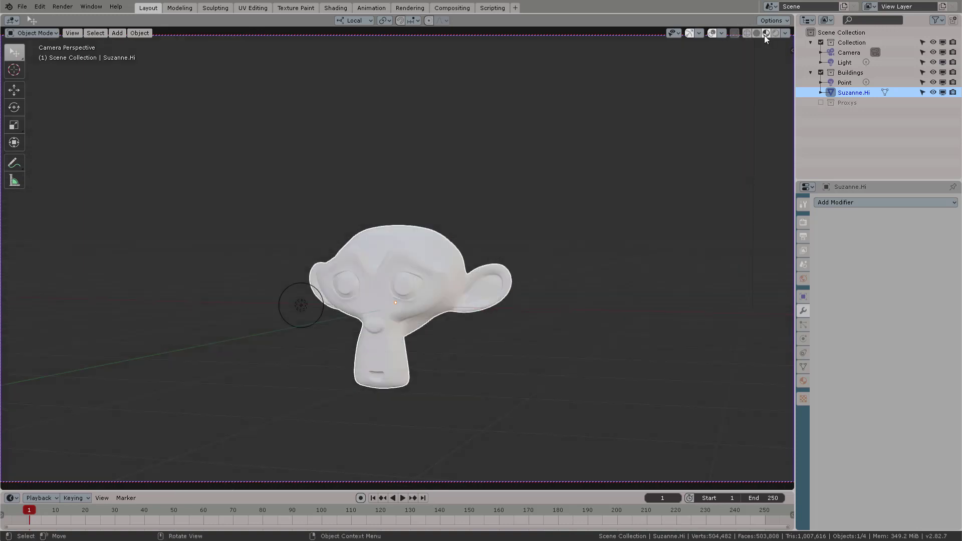
mouse_move(521, 186)
middle_down()
mouse_move(490, 194)
mouse_move(471, 215)
middle_up()
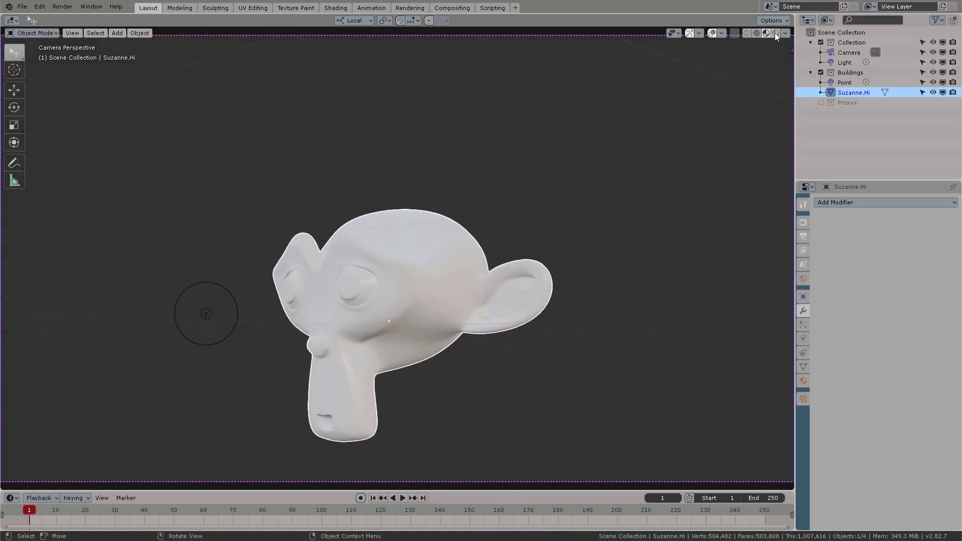
click(776, 33)
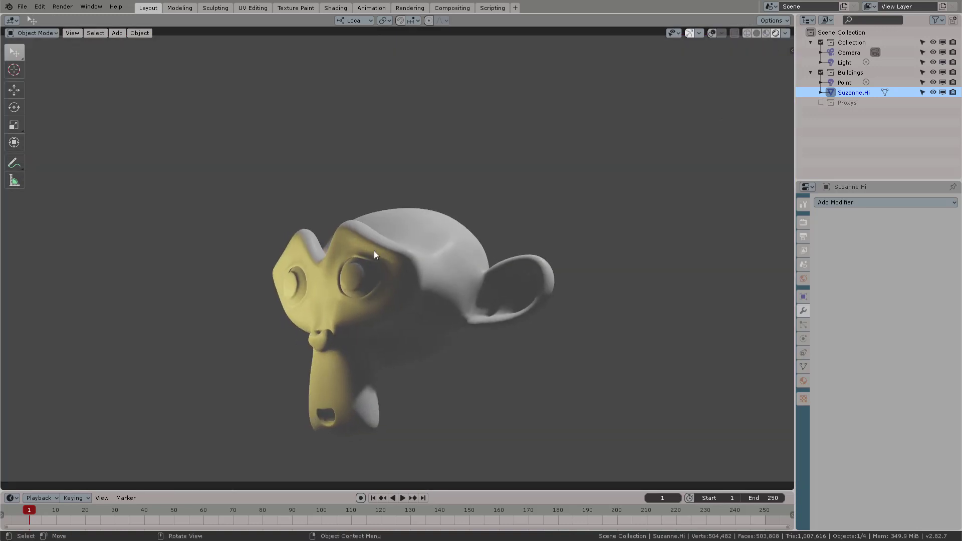
Step: Give the Point light an orange color in Material Preview and move it farther from the monkey's face
middle_drag(429, 250, 463, 244)
click(766, 34)
click(217, 313)
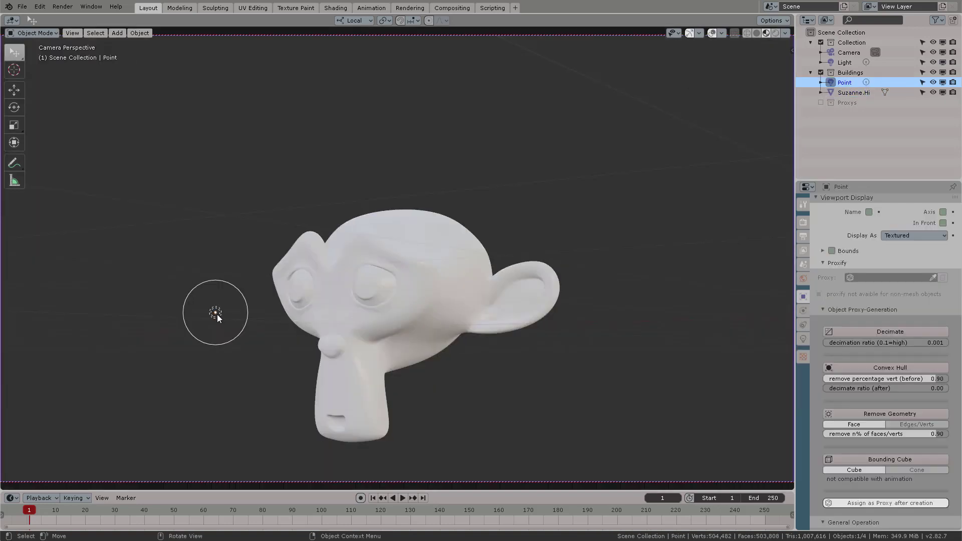
click(803, 338)
click(917, 258)
click(880, 182)
click(609, 194)
middle_drag(609, 194, 489, 202)
click(209, 308)
drag(209, 311, 167, 267)
Step: Turn on the Suzanne.Lo proxy display for Suzanne.Hi in its Proxify settings
click(401, 270)
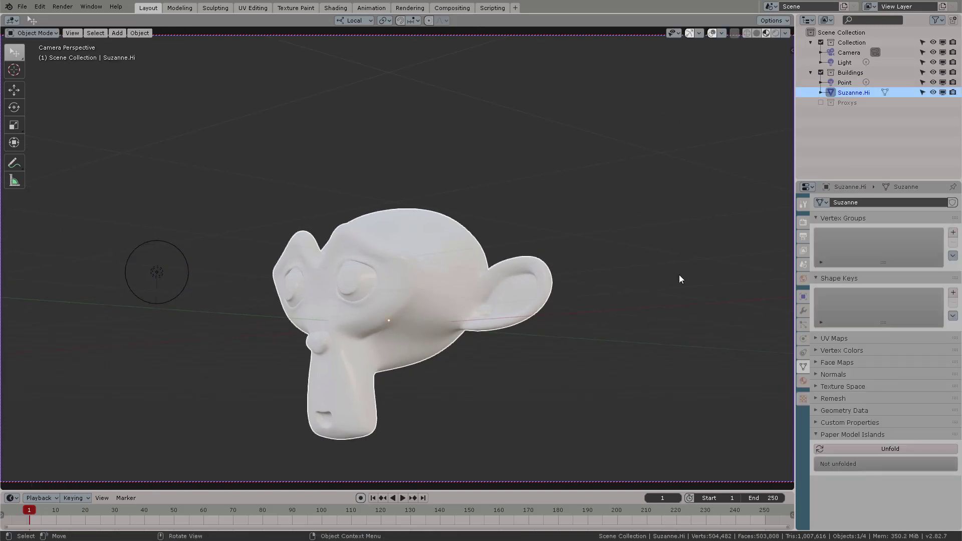
click(804, 310)
click(803, 297)
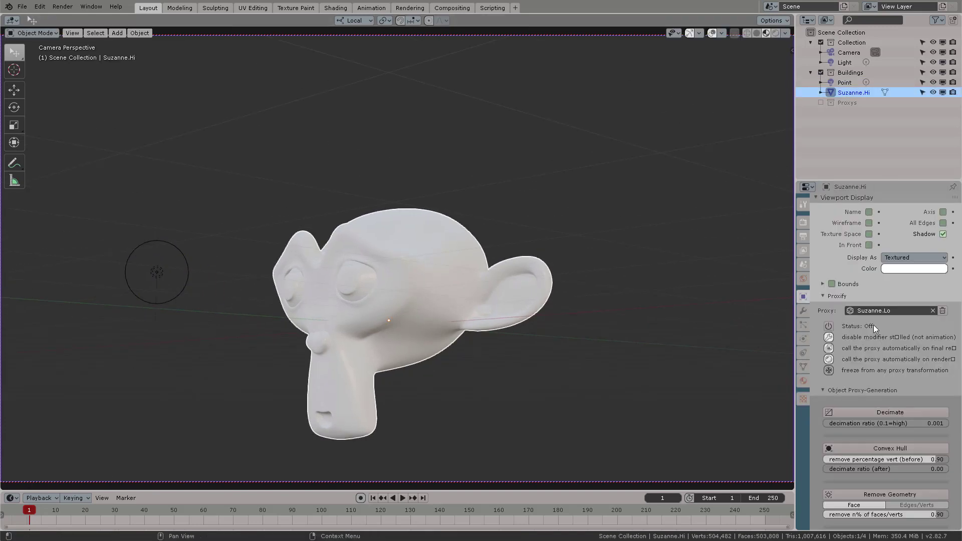
click(829, 326)
Step: Move the proxied Suzanne.Hi to make room for a second monkey in the camera view
key(g)
right_click(455, 244)
key(g)
click(401, 224)
Step: Duplicate Suzanne.Hi, rotate the copy freely and place it beside the original
key(shift+d)
click(537, 257)
key(r)
key(r)
click(374, 191)
key(r)
key(r)
click(610, 153)
click(562, 242)
key(g)
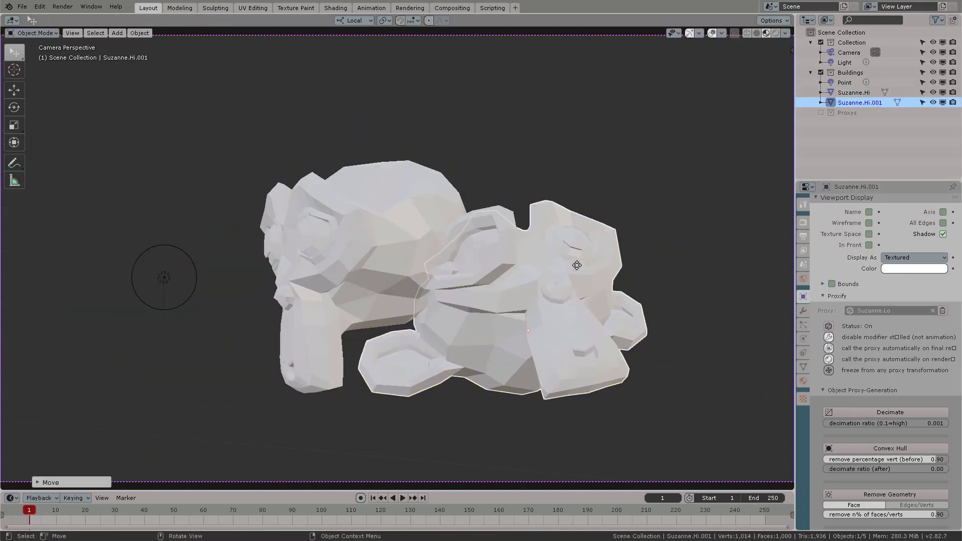
click(552, 211)
Step: Split the 3D viewport vertically and turn the new area into an Image Editor
drag(793, 16, 385, 25)
click(397, 20)
click(421, 68)
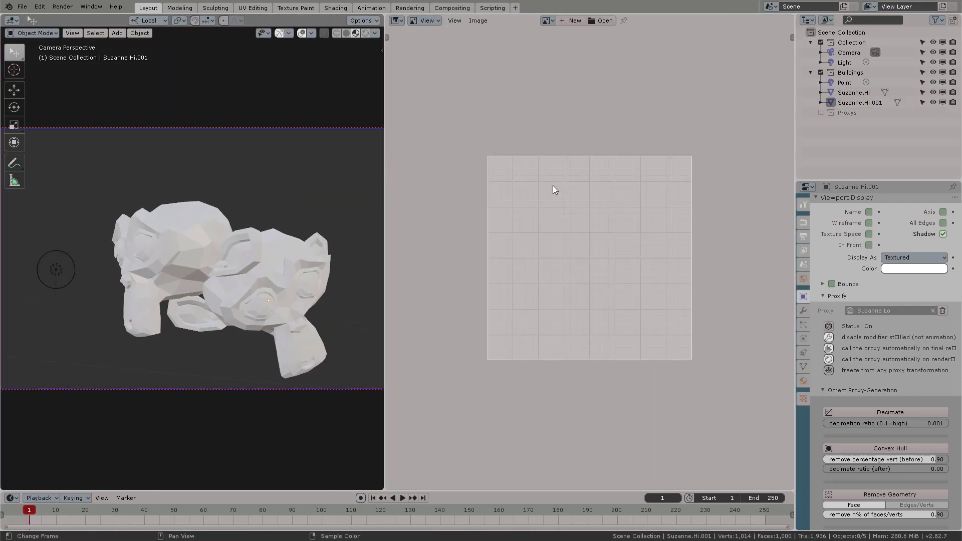
Step: Render the image with both monkeys and view the whole result in the Image Editor
scroll(169, 245, up, 3)
scroll(170, 246, down, 3)
click(64, 8)
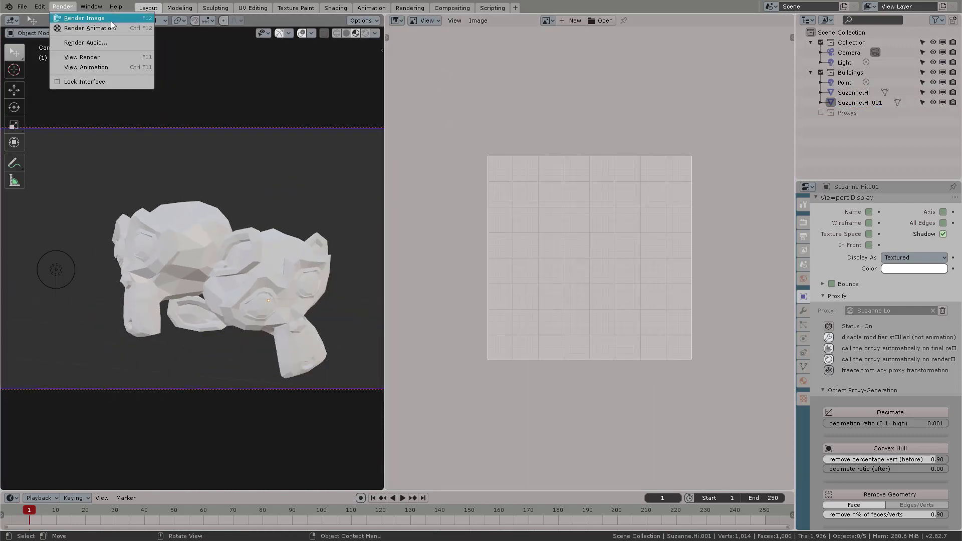
click(90, 18)
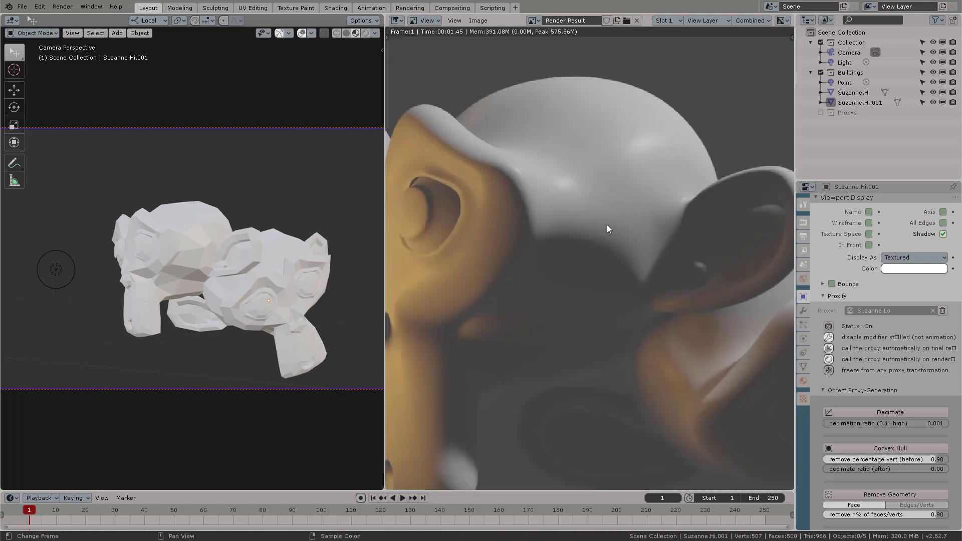
scroll(589, 226, down, 4)
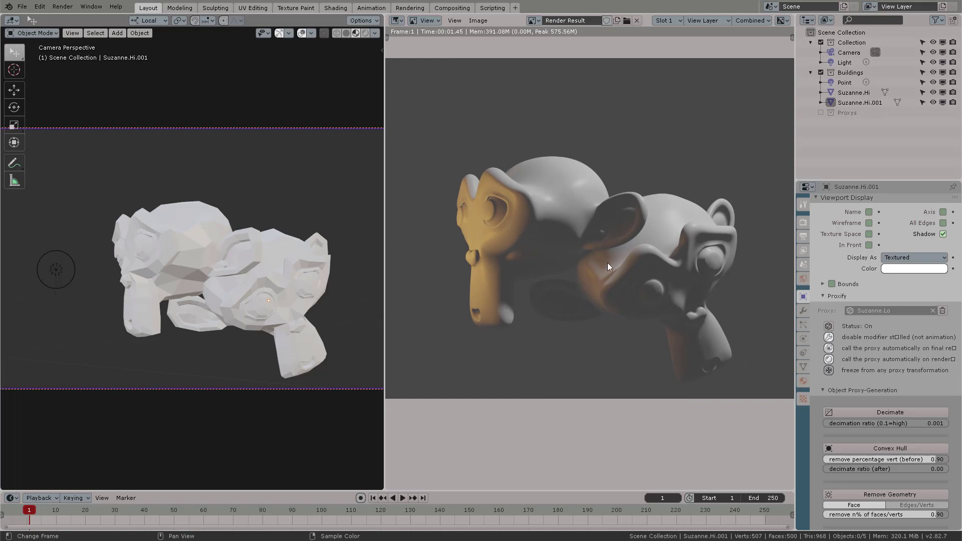
Step: Move Suzanne.Hi away from its duplicate
click(152, 250)
key(g)
click(164, 227)
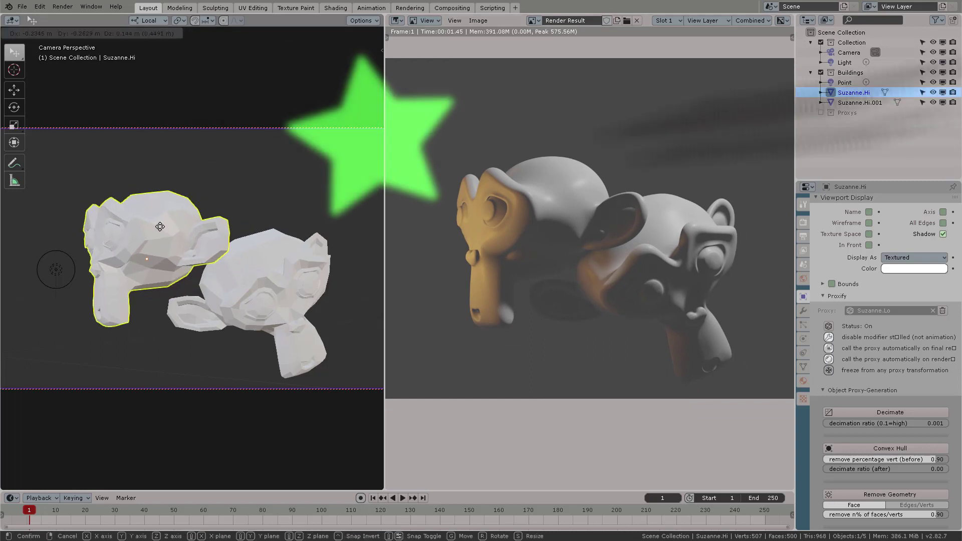
Step: Rotate the duplicate monkey Suzanne.Hi.001 to face another direction and render the image again
click(265, 269)
key(r)
key(r)
click(283, 207)
click(283, 208)
key(F12)
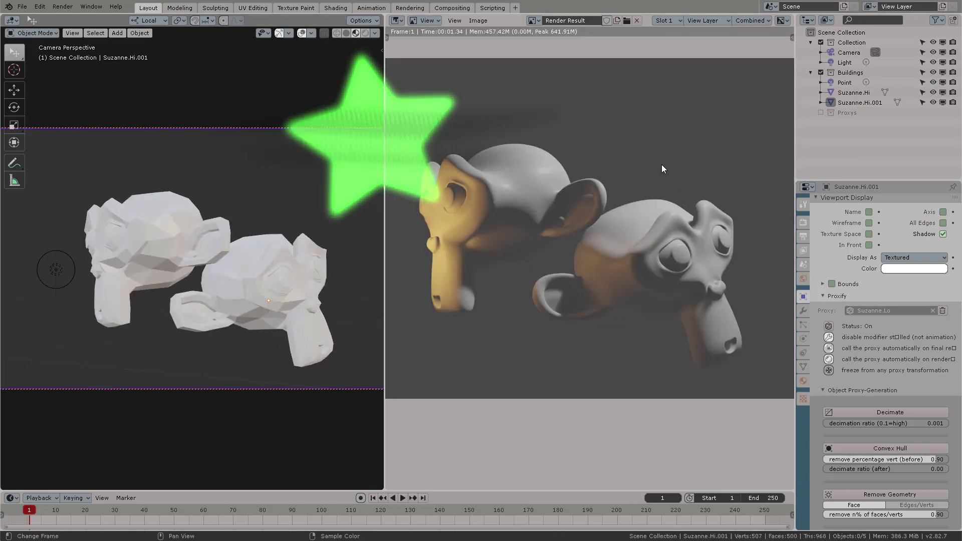
Step: Switch the render engine to Cycles and render the two monkeys again
click(804, 224)
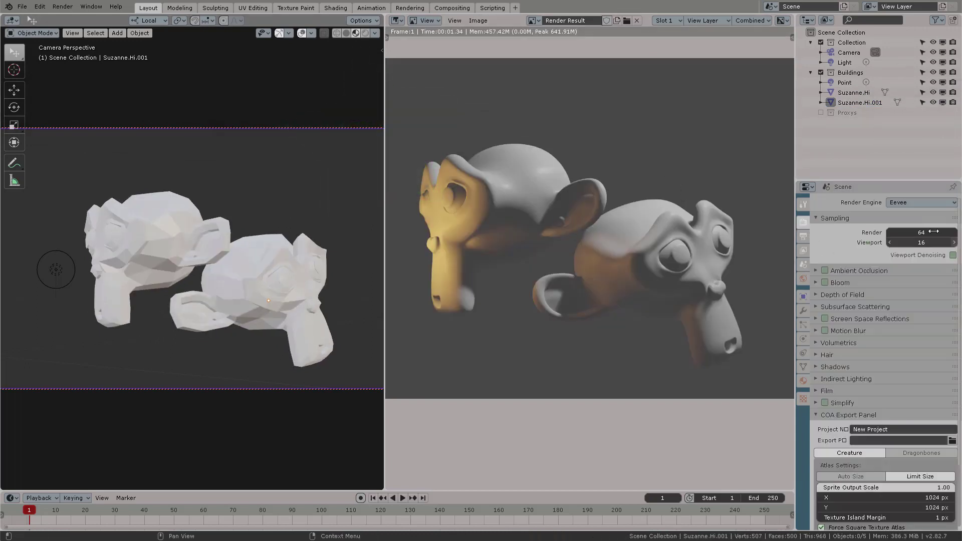
click(921, 203)
click(899, 236)
key(F12)
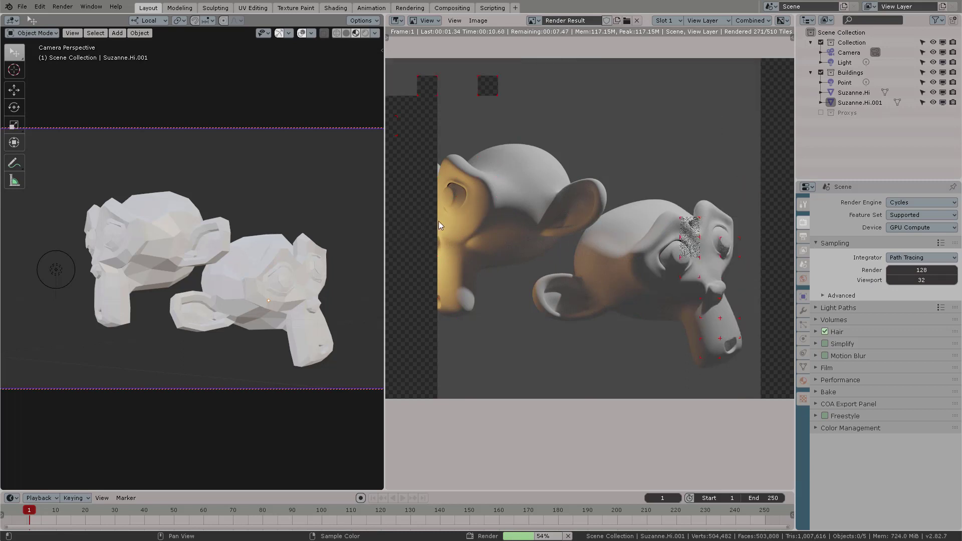
scroll(569, 259, down, 2)
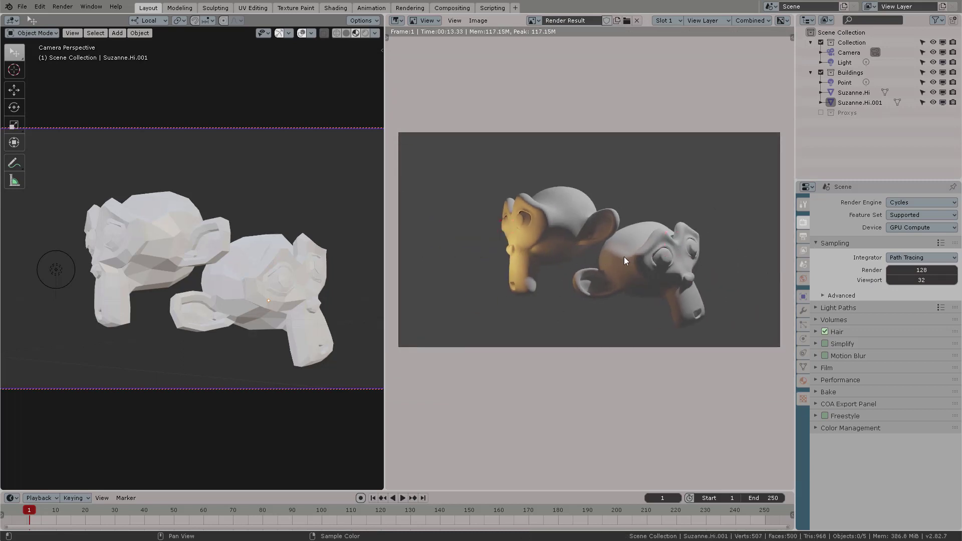
scroll(623, 258, up, 3)
scroll(545, 244, down, 2)
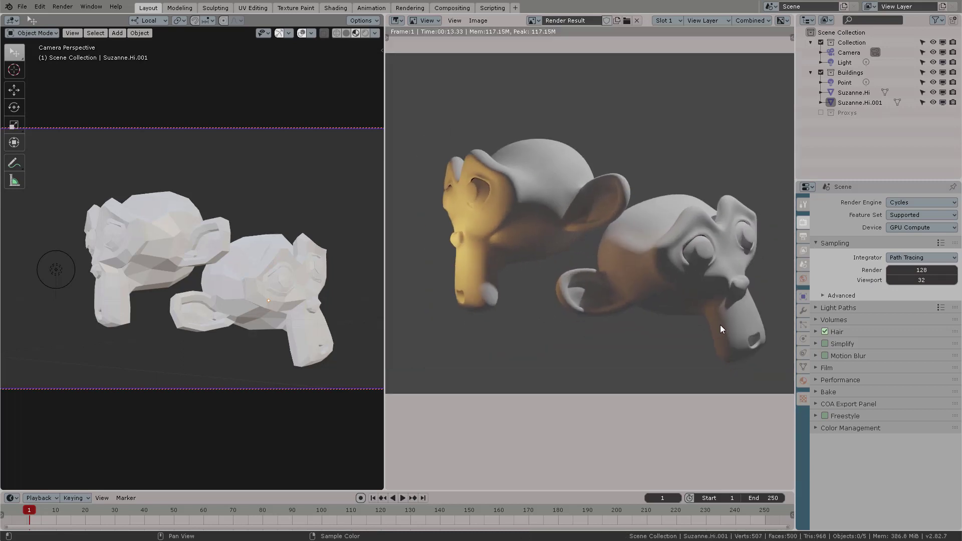
Step: Enable Denoising for the view layer and render the scene into Slot 2
click(803, 250)
scroll(843, 454, down, 1)
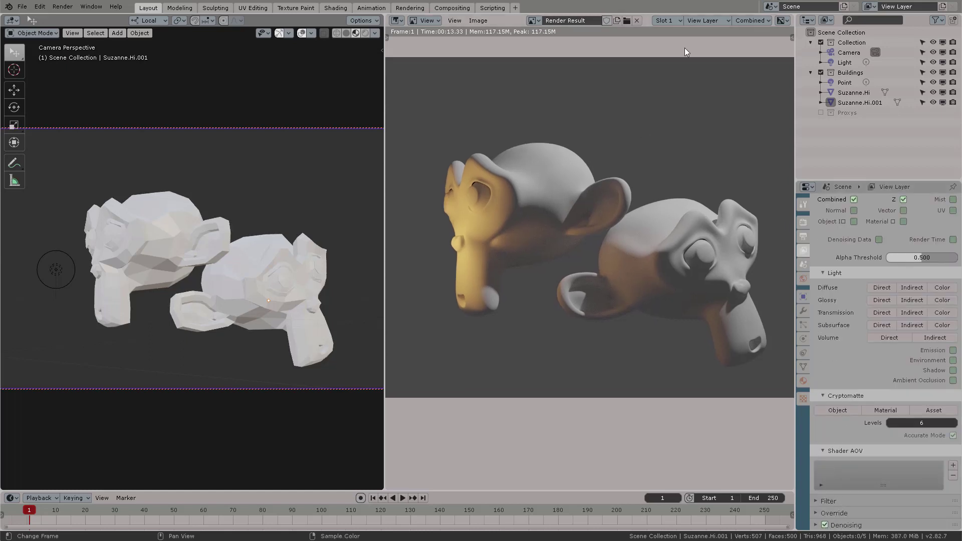
click(669, 20)
click(676, 107)
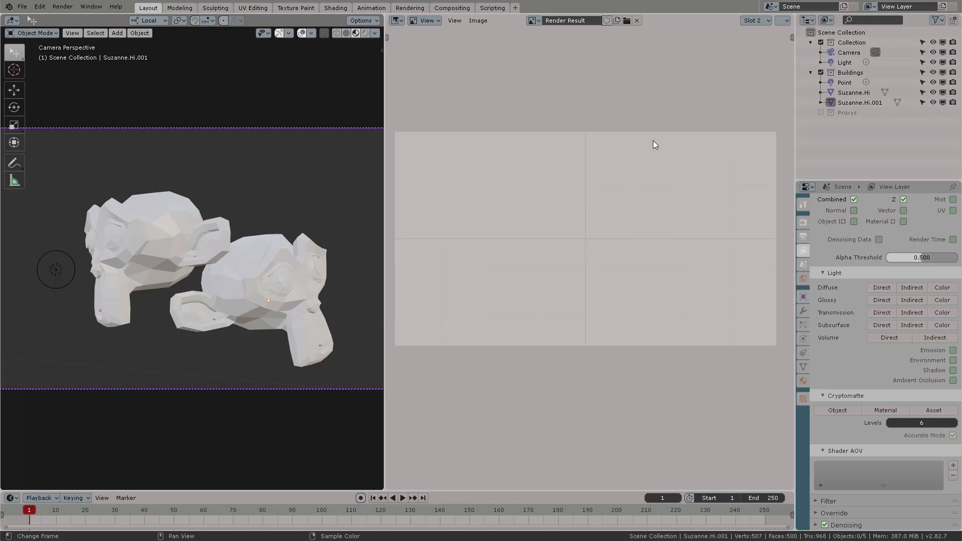
key(F12)
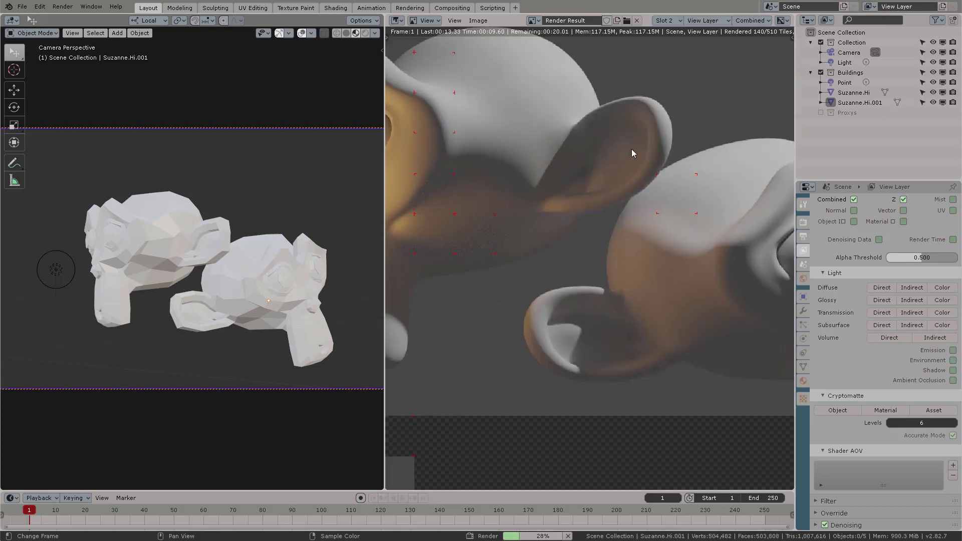
scroll(506, 194, down, 4)
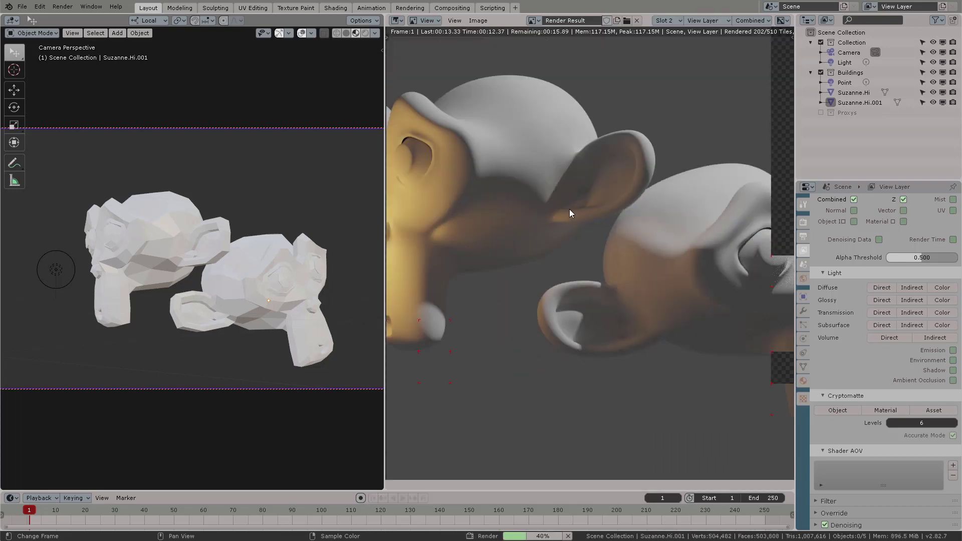
Step: Examine the Cycles render of the two monkeys in Slot 2 while it completes
click(804, 223)
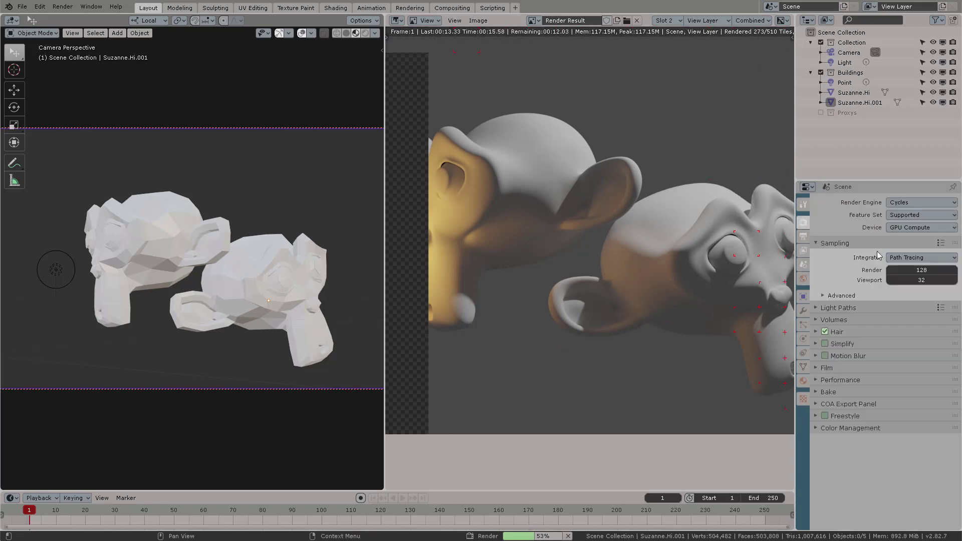
scroll(607, 238, down, 3)
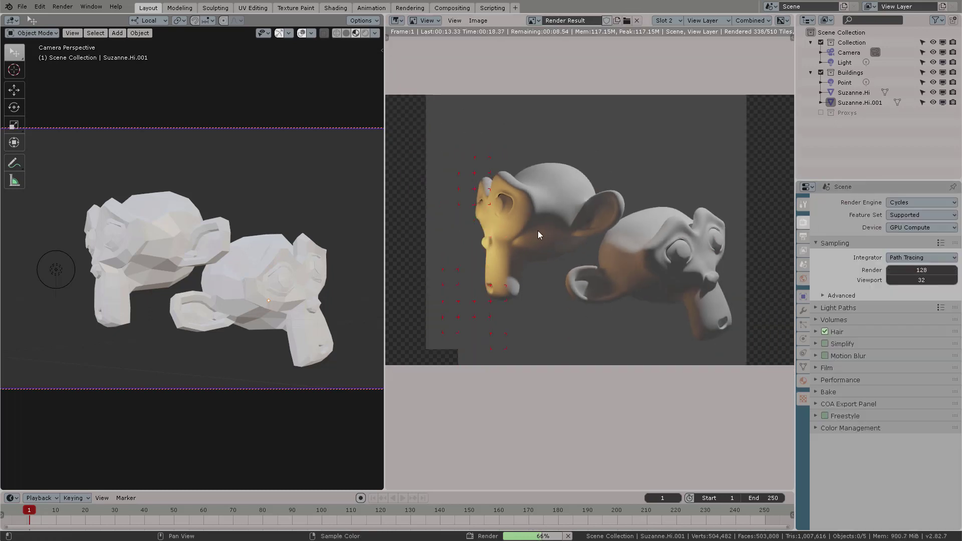
scroll(581, 241, down, 1)
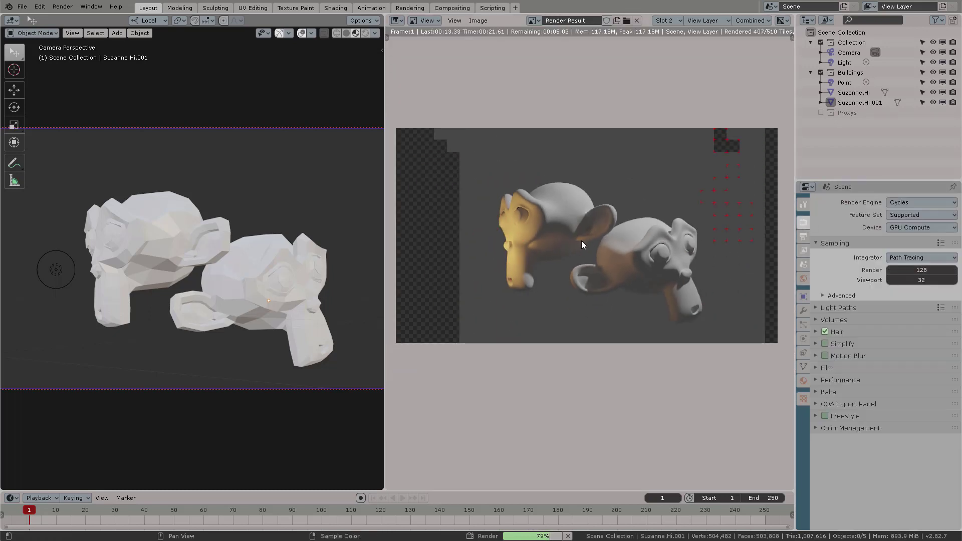
scroll(582, 241, up, 1)
scroll(635, 309, down, 2)
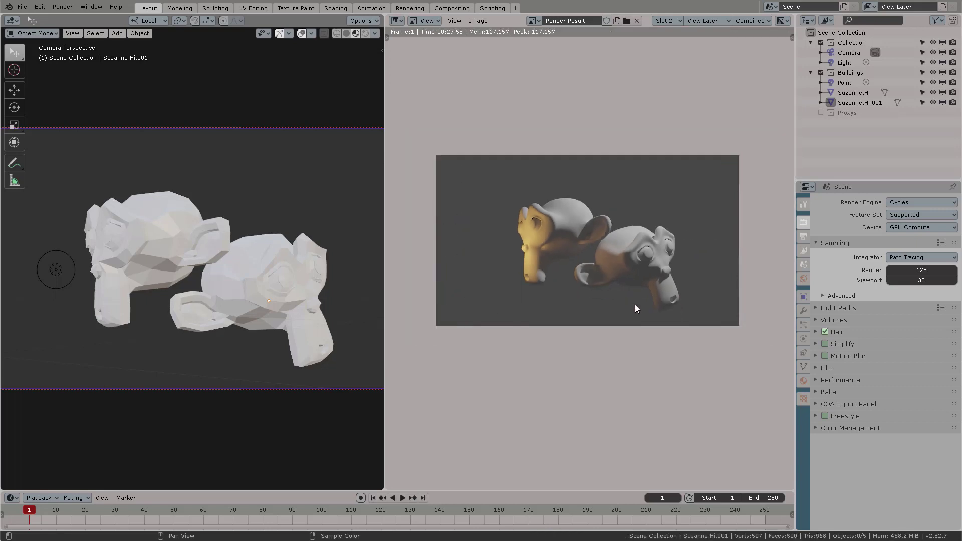
scroll(635, 275, up, 3)
scroll(579, 248, down, 1)
middle_drag(580, 248, 556, 244)
Step: Show the Scopes beside the render, maximize the Image Editor and inspect the monkeys up close
key(n)
click(789, 113)
middle_drag(594, 161, 567, 146)
key(ctrl+space)
middle_drag(693, 181, 708, 184)
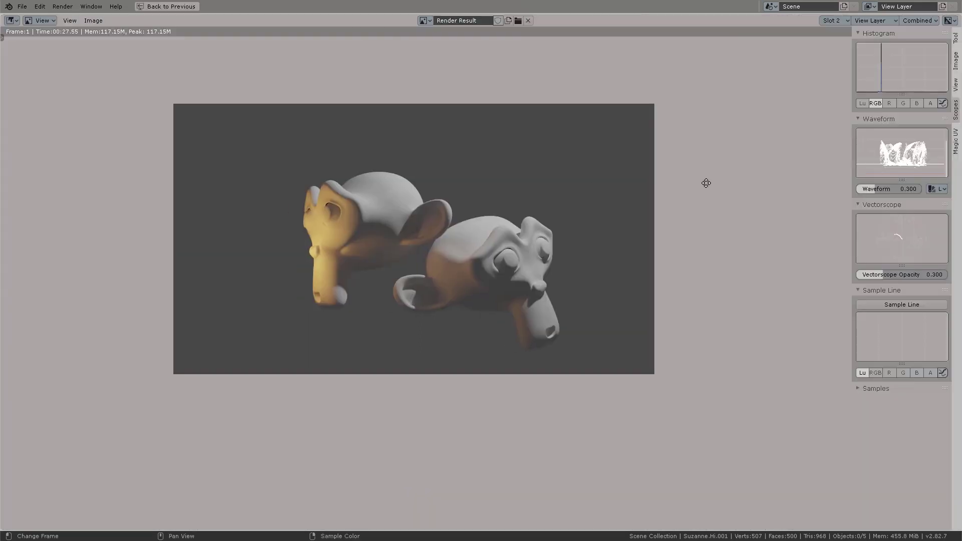
scroll(708, 183, up, 1)
scroll(717, 193, up, 1)
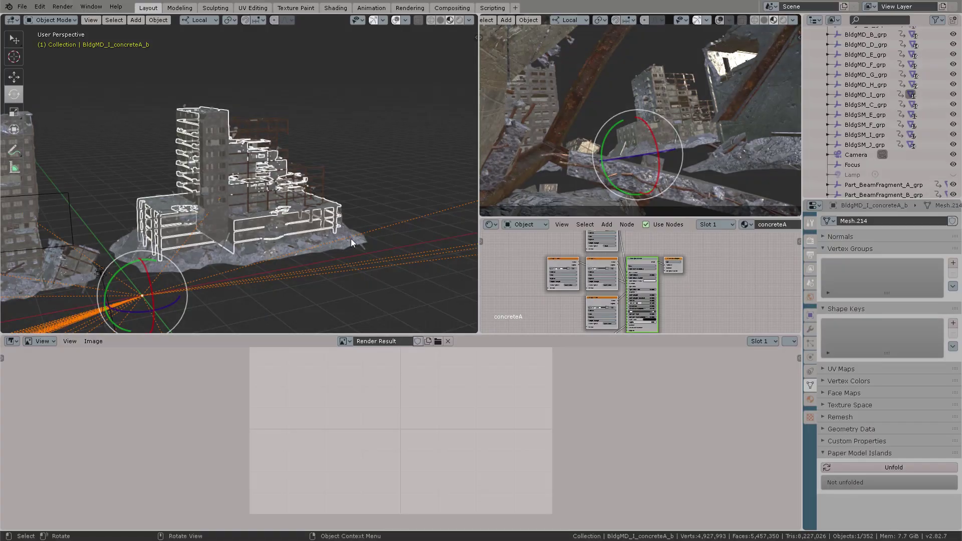
Step: Deselect everything in the ruined city scene and add a mesh cube near the BldgMD_I building
middle_drag(360, 238, 240, 185)
key(alt+a)
middle_drag(280, 150, 291, 168)
scroll(291, 168, down, 2)
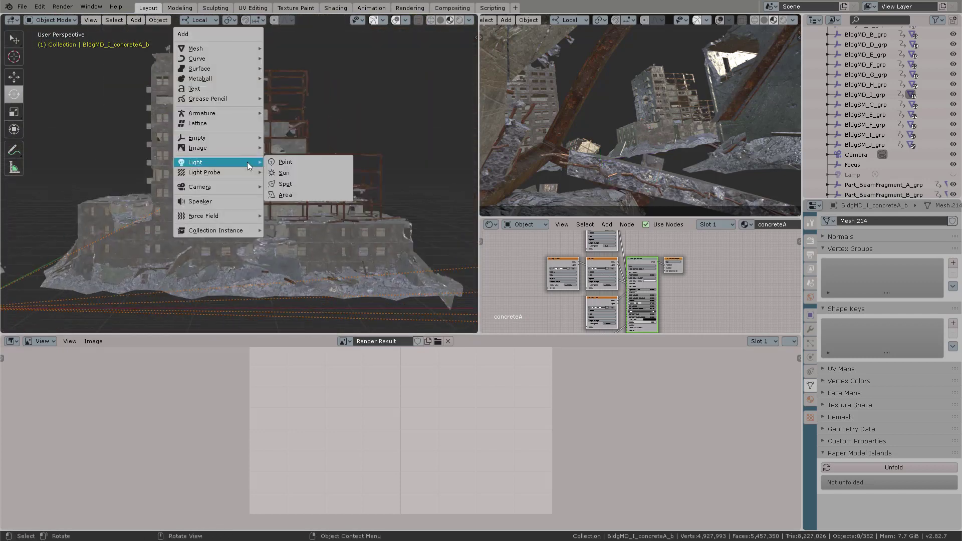
mouse_move(240, 48)
click(287, 59)
Step: Move the cube to the lower wing of the ruined building and scale it up to the wing's size
scroll(217, 236, down, 3)
key(g)
click(183, 225)
key(s)
click(258, 226)
key(s)
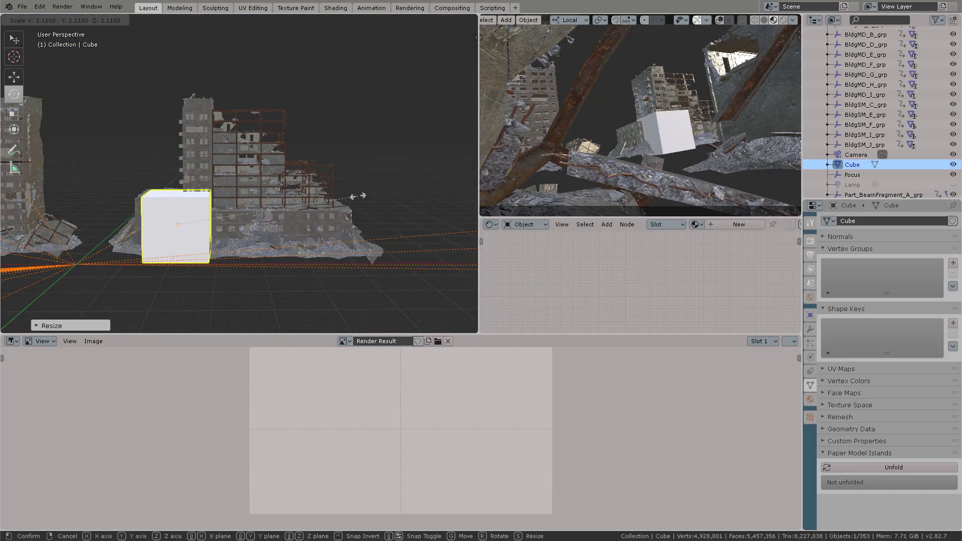
click(357, 200)
Step: Reposition the cube from several angles so it lines up with the building's lower wing
middle_drag(357, 200, 281, 221)
key(g)
click(259, 206)
key(g)
click(302, 213)
key(g)
click(220, 203)
Step: Duplicate the cube for the long base, scale it along Y and shift its geometry in Edit Mode to fit
key(shift+d)
click(299, 223)
key(KP_Decimal)
key(s)
key(y)
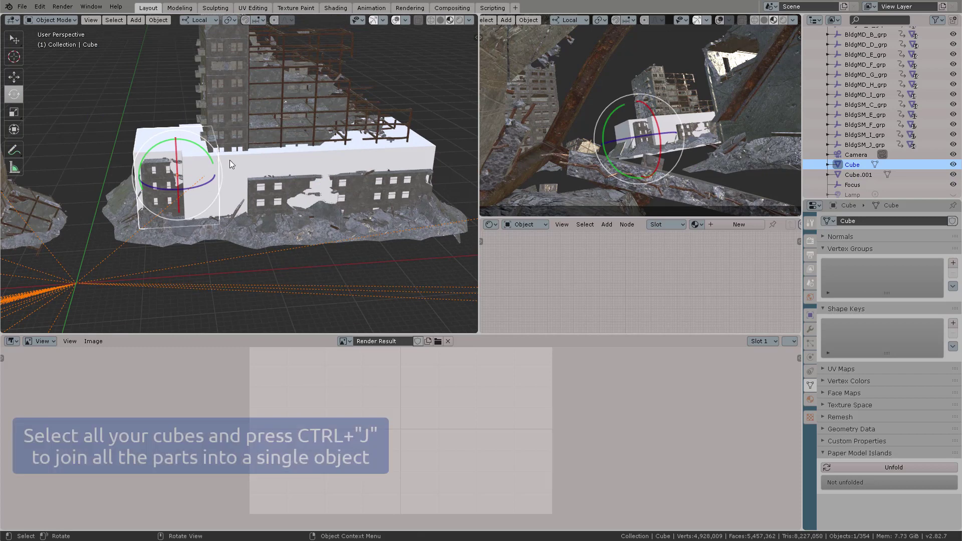
middle_drag(281, 118, 360, 134)
key(Tab)
key(g)
key(Tab)
Step: Duplicate a cube for the upper storeys, scaling it along Z and X and raising it along Z to fit
click(190, 208)
key(shift+d)
key(s)
key(z)
click(322, 130)
key(g)
key(z)
click(301, 117)
key(s)
key(x)
click(362, 134)
scroll(362, 134, up, 2)
Step: Select all the building's cubes and join them into a single object
shift+click(346, 150)
shift+click(176, 216)
shift+click(304, 215)
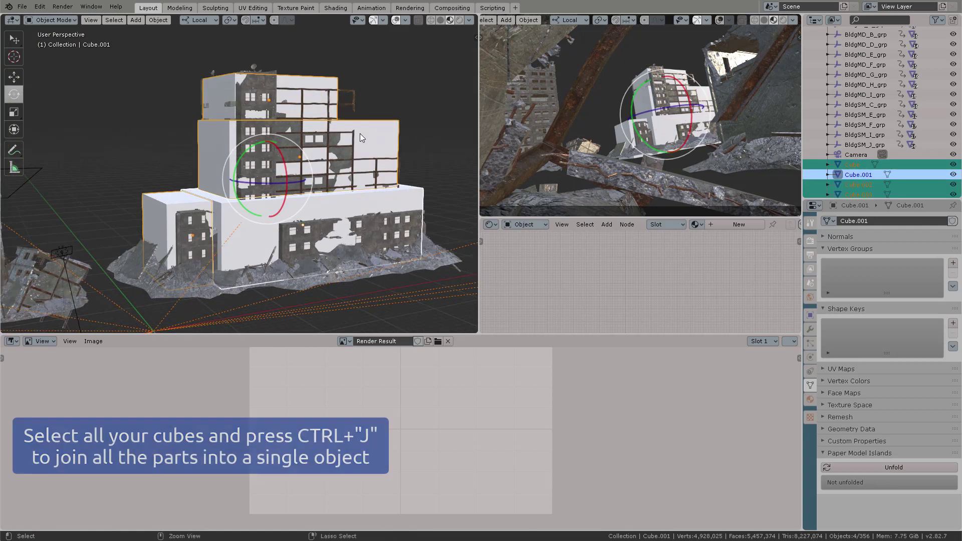
key(ctrl+j)
Step: Rename the joined cube object as proxy Building
key(F2)
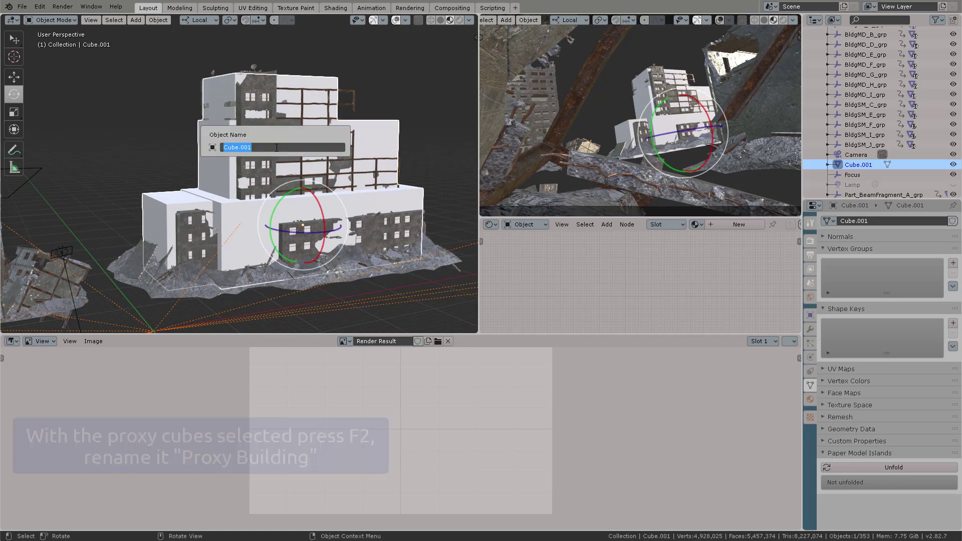
text(proxy Building)
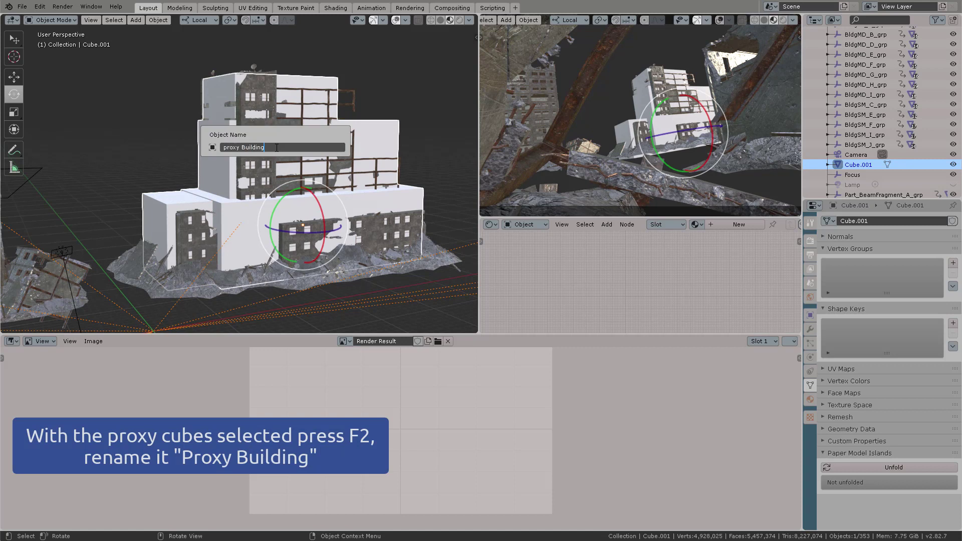
key(Return)
Step: Rename the detailed BldgMD_I_concreteB object as Bulding HighRes
click(258, 104)
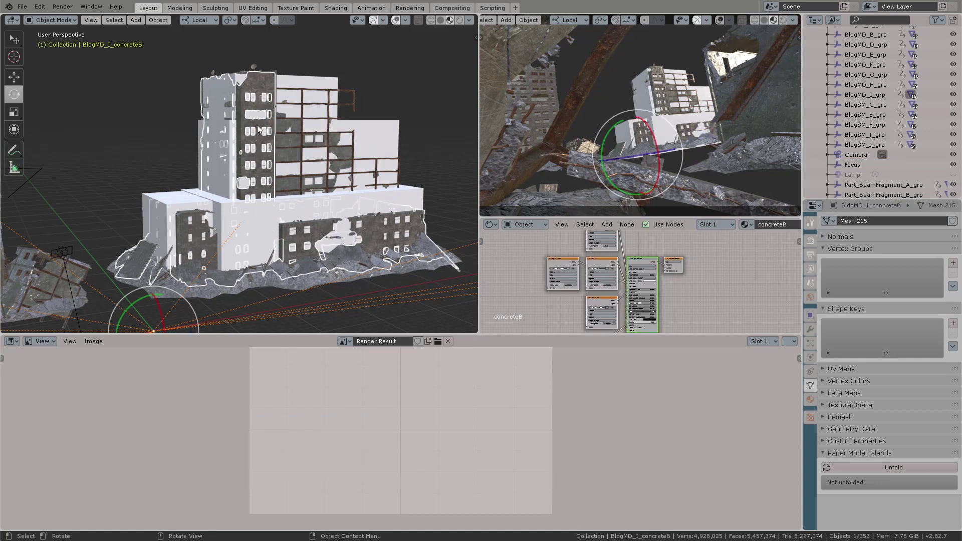
key(F2)
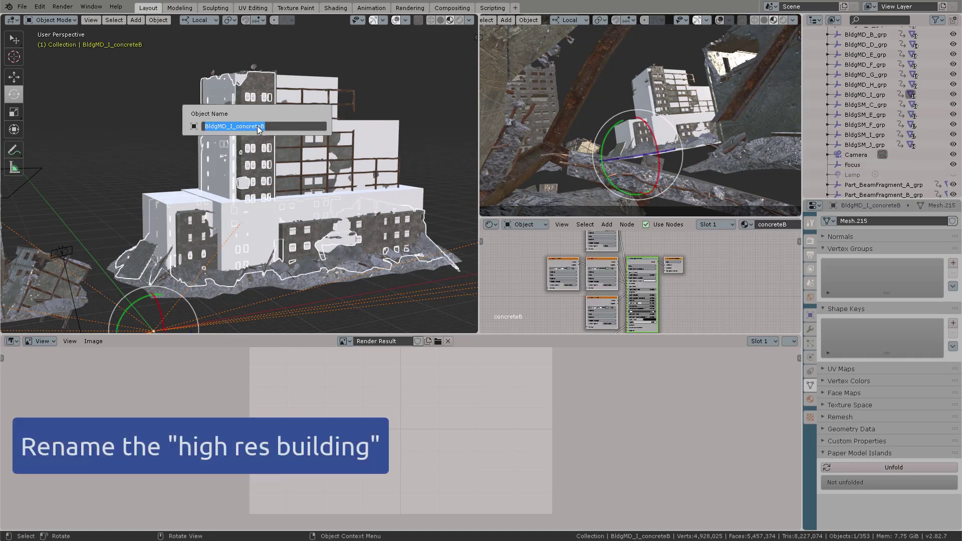
text(Bulding Hi)
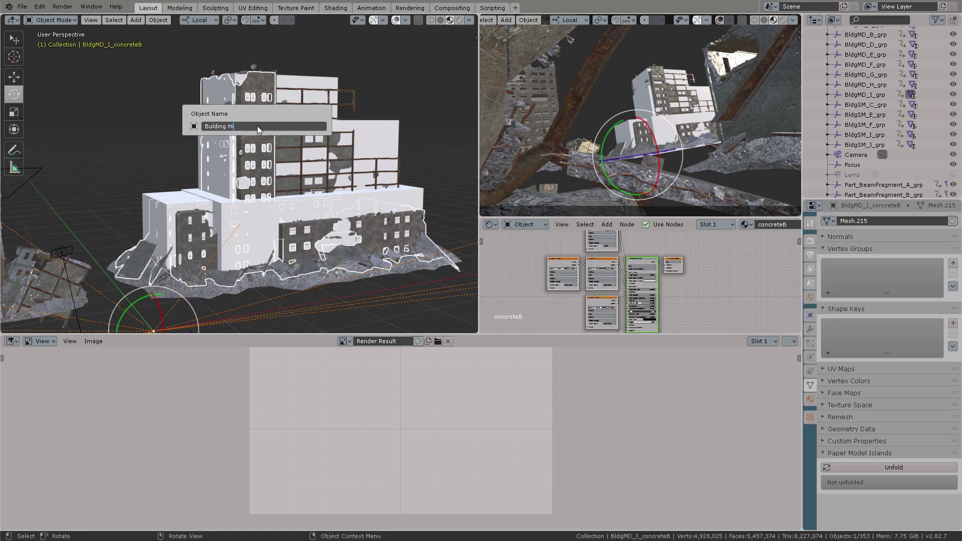
text(ghRes)
key(Return)
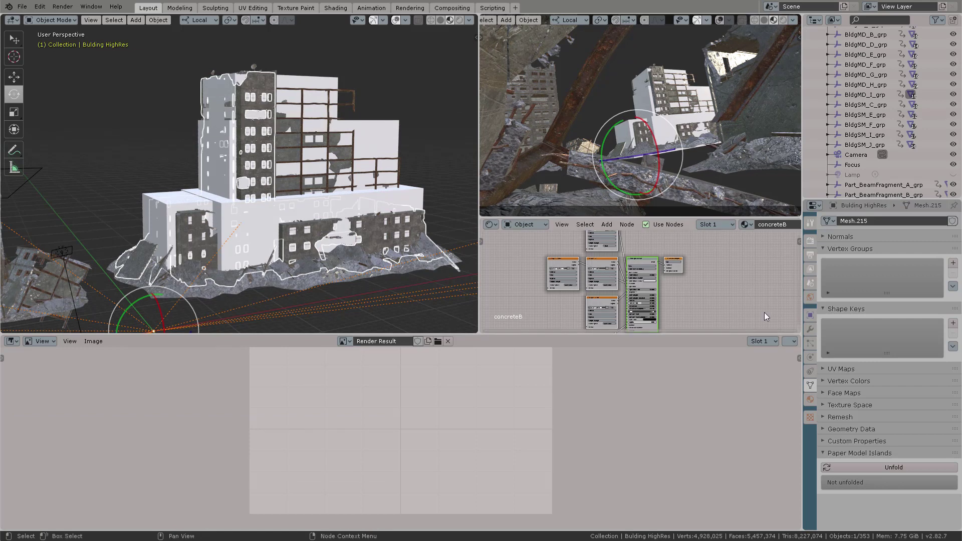
Step: Move the proxy Building object into a new collection named Proxy Collection and inspect it in isolation
click(379, 122)
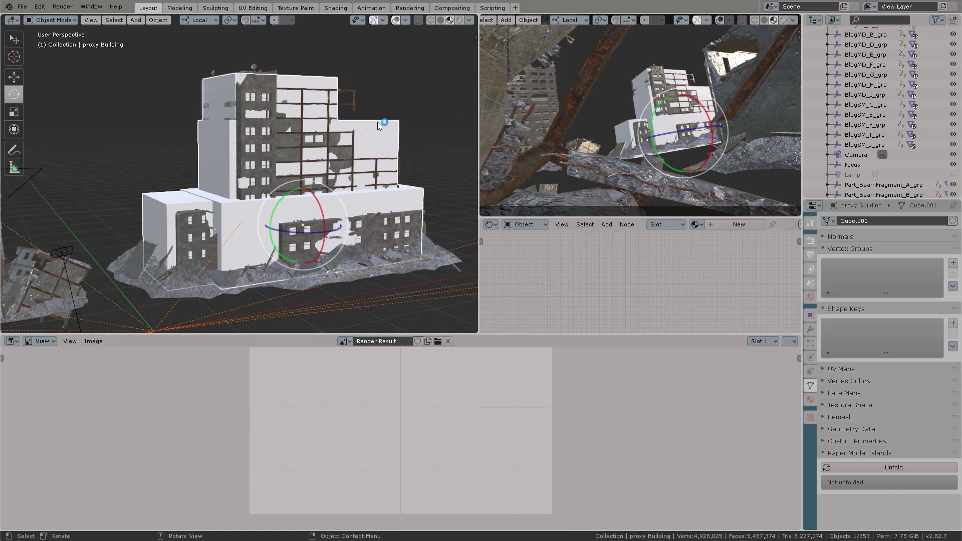
key(m)
click(377, 122)
text(Proxy)
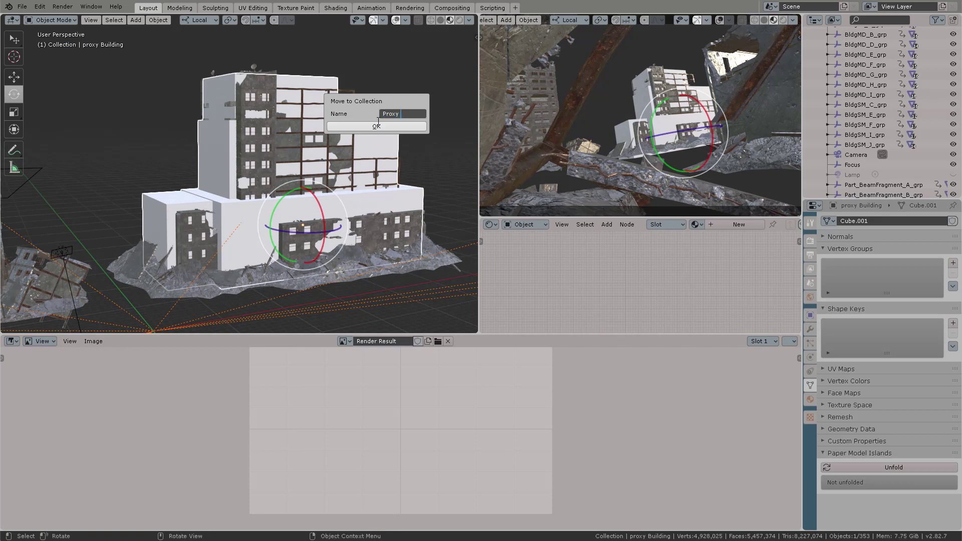
text( Colection)
key(Return)
click(377, 126)
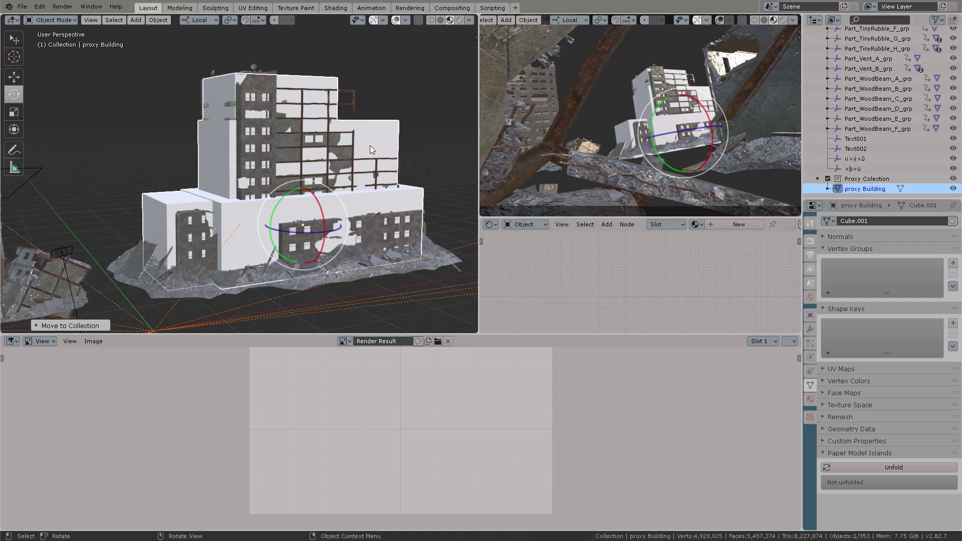
key(KP_Divide)
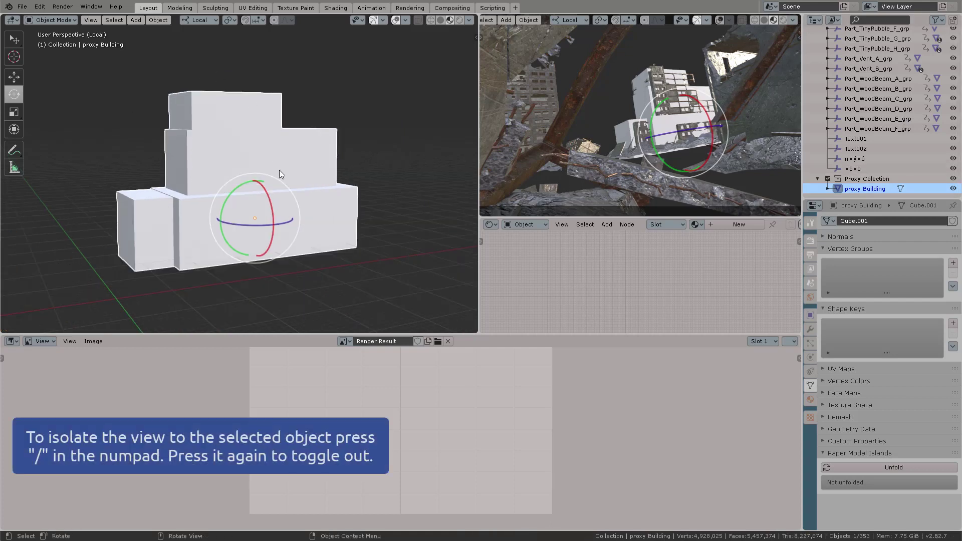
key(KP_Divide)
Step: Assign proxy Building as the Proxify proxy of the Bulding HighRes object in its viewport display settings
click(257, 128)
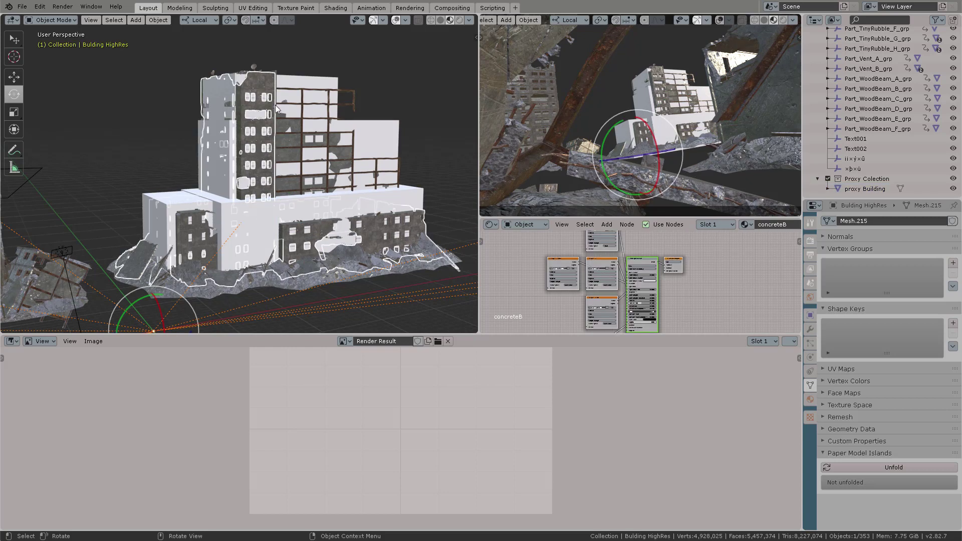
click(808, 315)
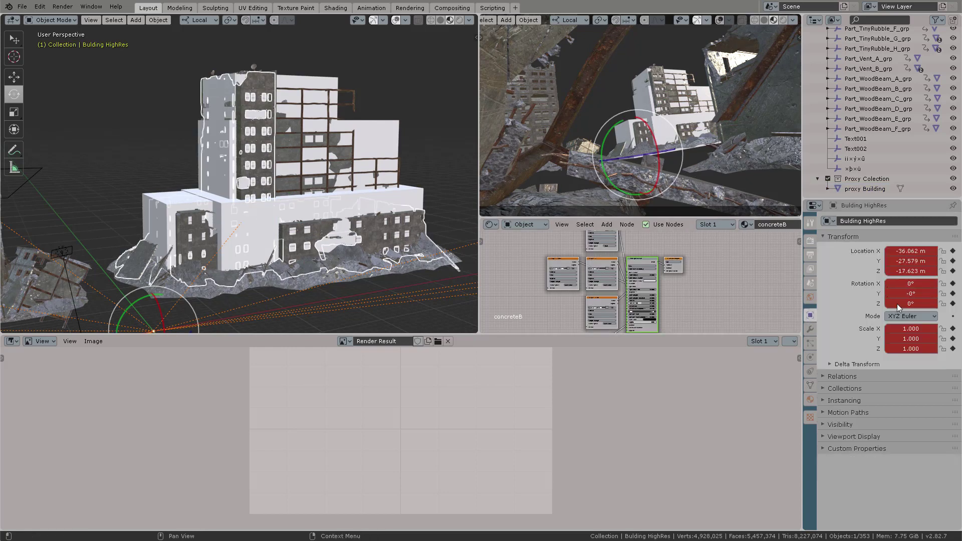
click(845, 376)
click(845, 375)
click(844, 436)
click(844, 436)
drag(954, 436, 955, 240)
click(846, 237)
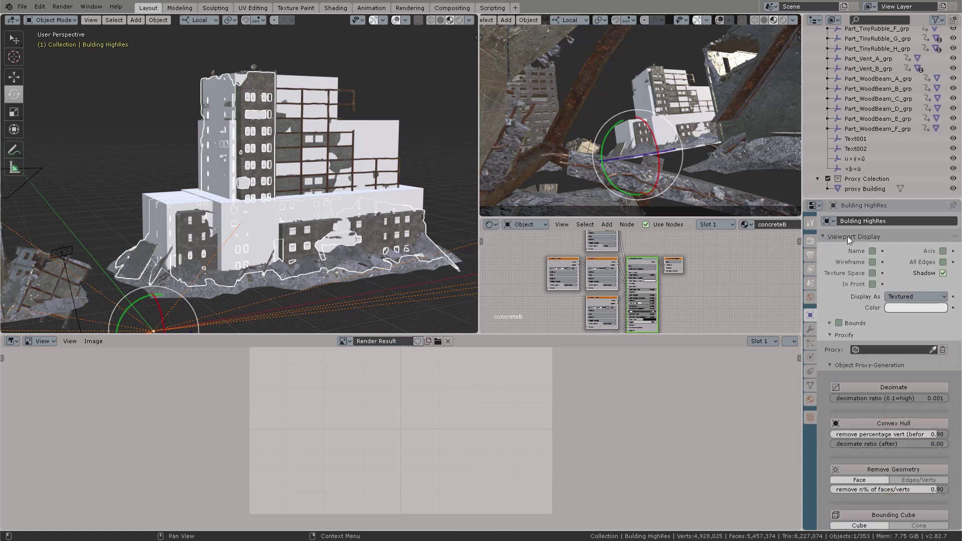
click(933, 349)
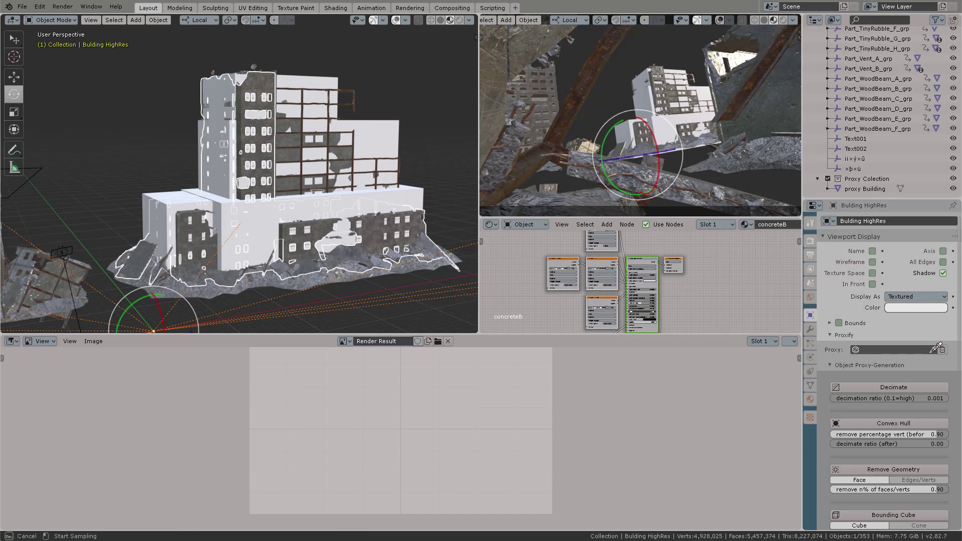
click(875, 186)
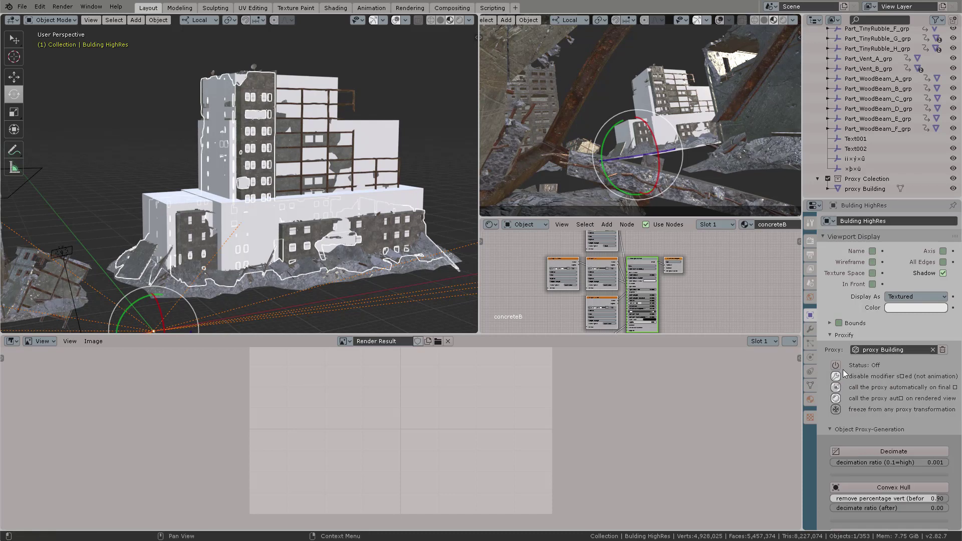
Step: Examine the Proxify generation, general operation and behavior options, and test the Bulding HighRes proxy by switching it on and off
scroll(875, 413, down, 5)
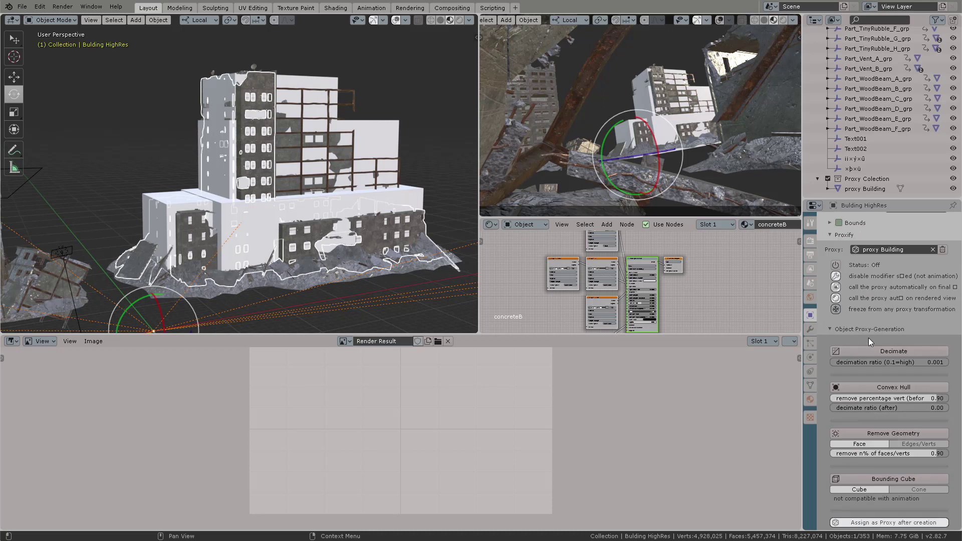
scroll(873, 416, down, 3)
scroll(897, 419, down, 2)
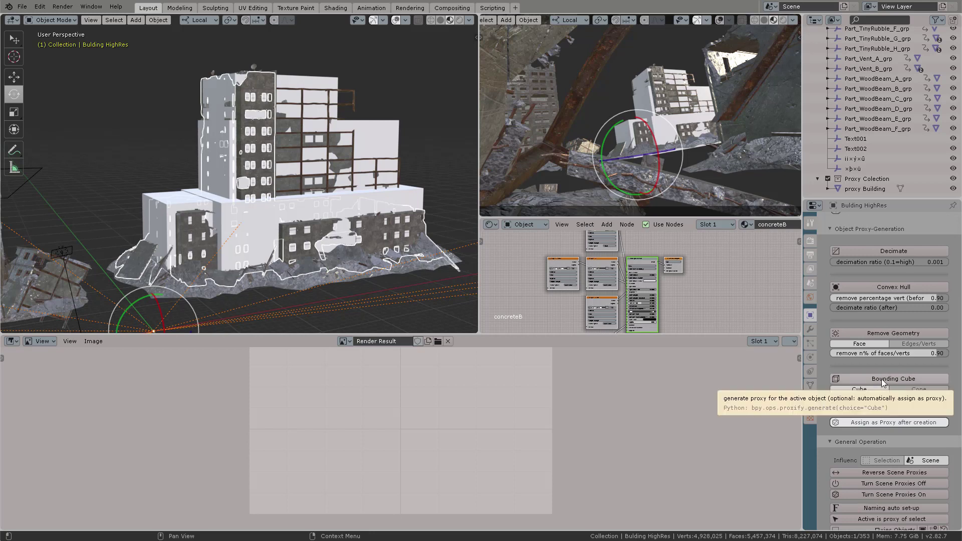
scroll(902, 400, down, 5)
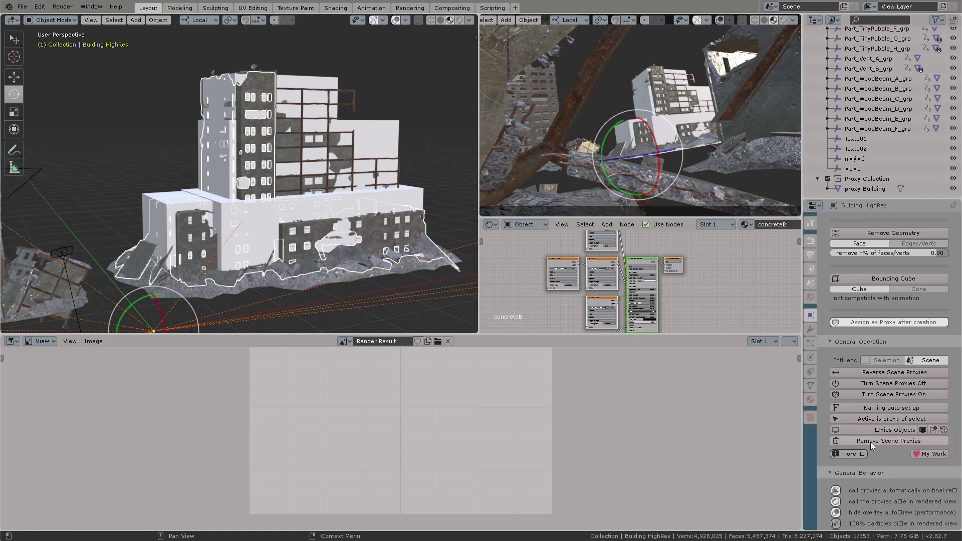
scroll(910, 458, down, 6)
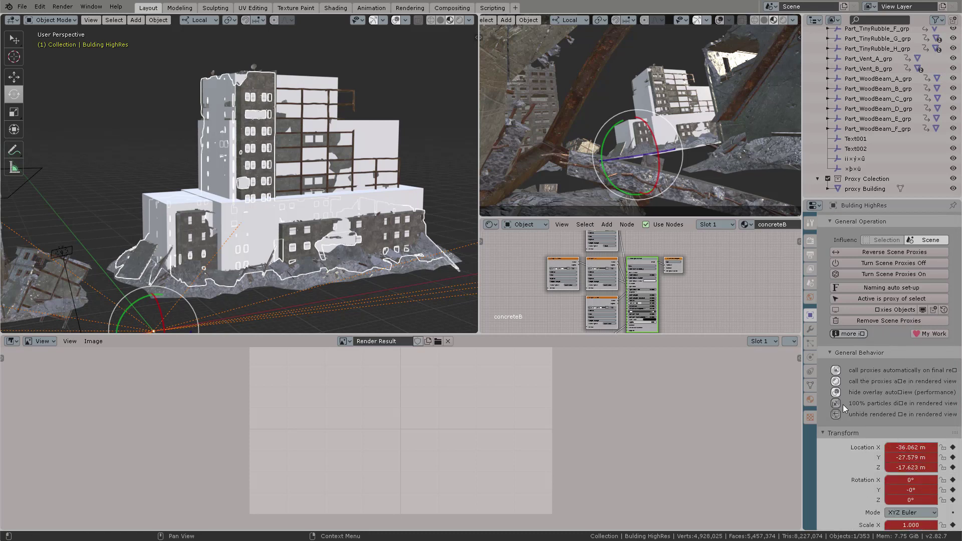
scroll(855, 413, up, 12)
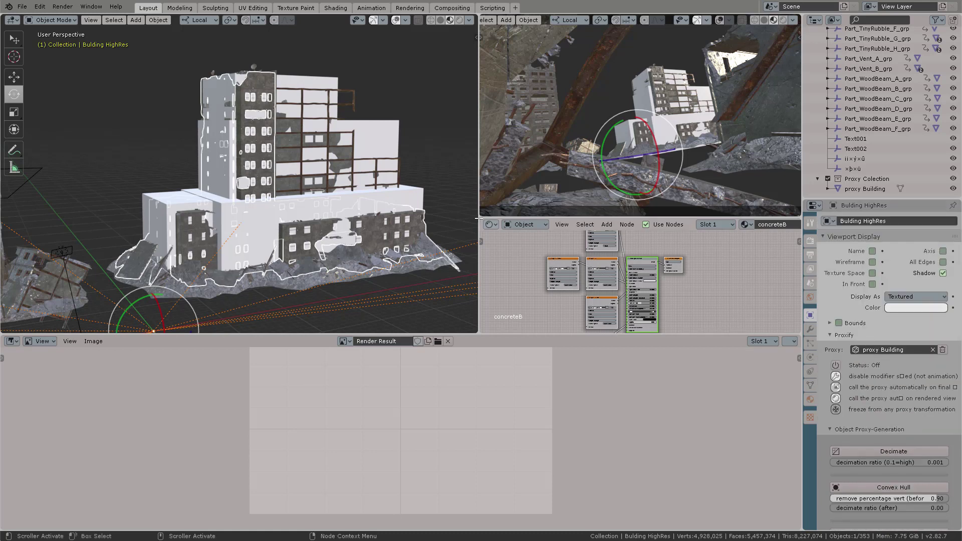
click(835, 366)
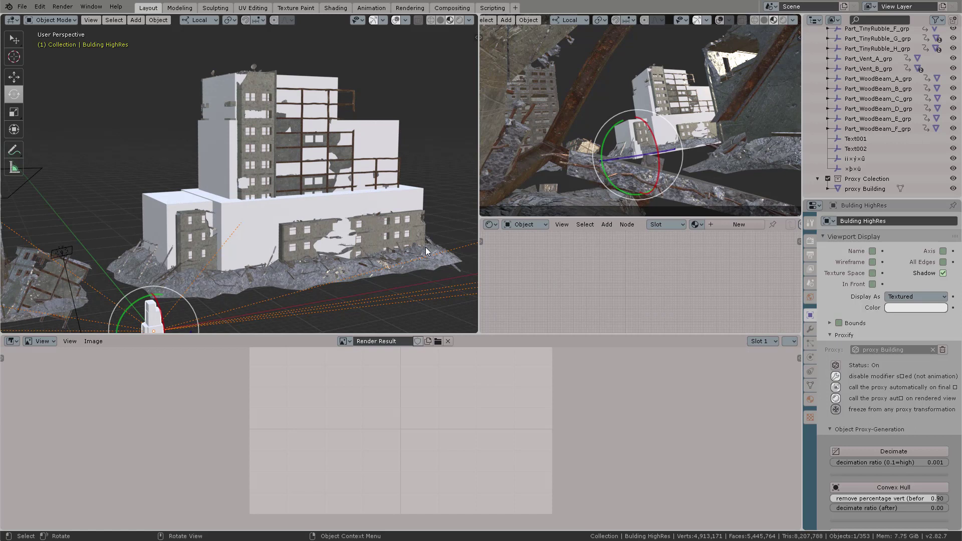
click(836, 366)
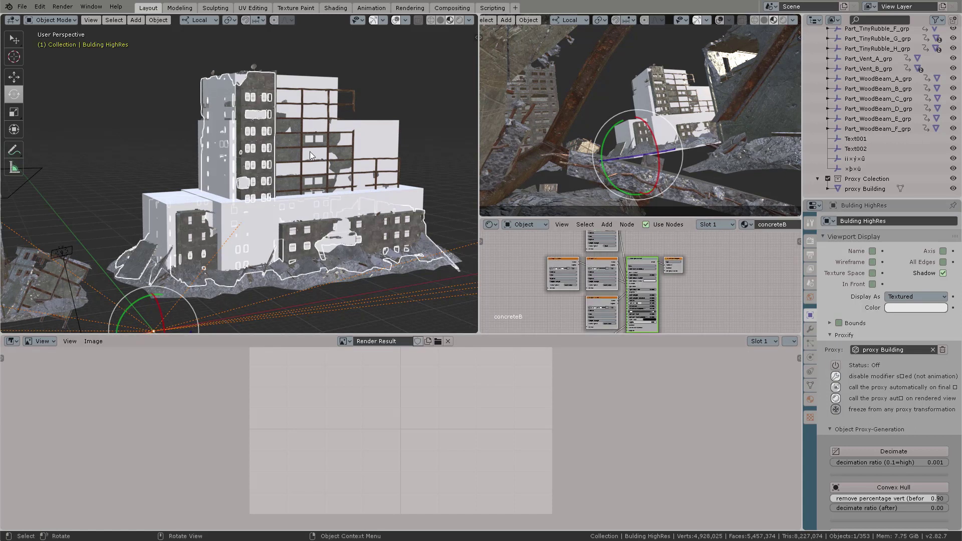
Step: Apply all transforms to deltas on the proxy Building object and turn on the proxy of Bulding HighRes
click(385, 124)
key(q)
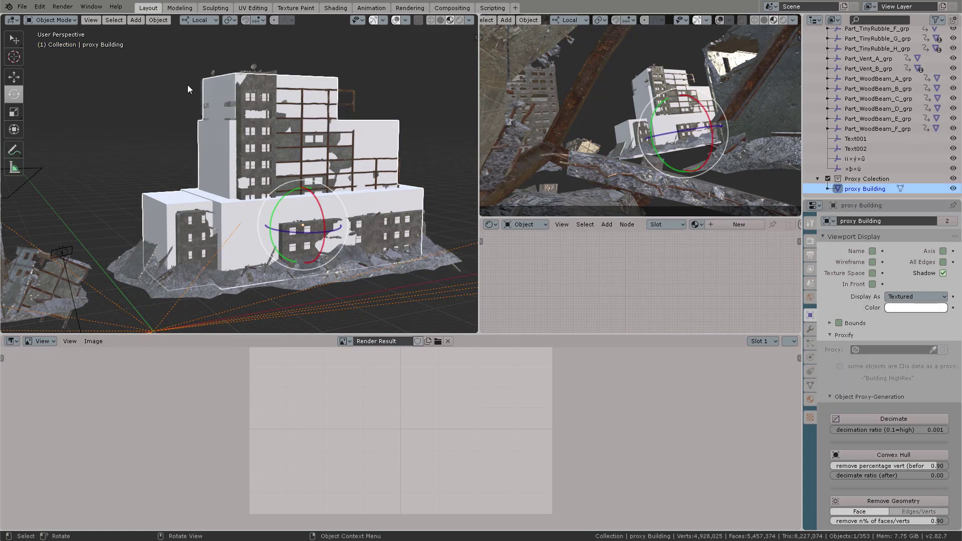
click(148, 22)
mouse_move(173, 73)
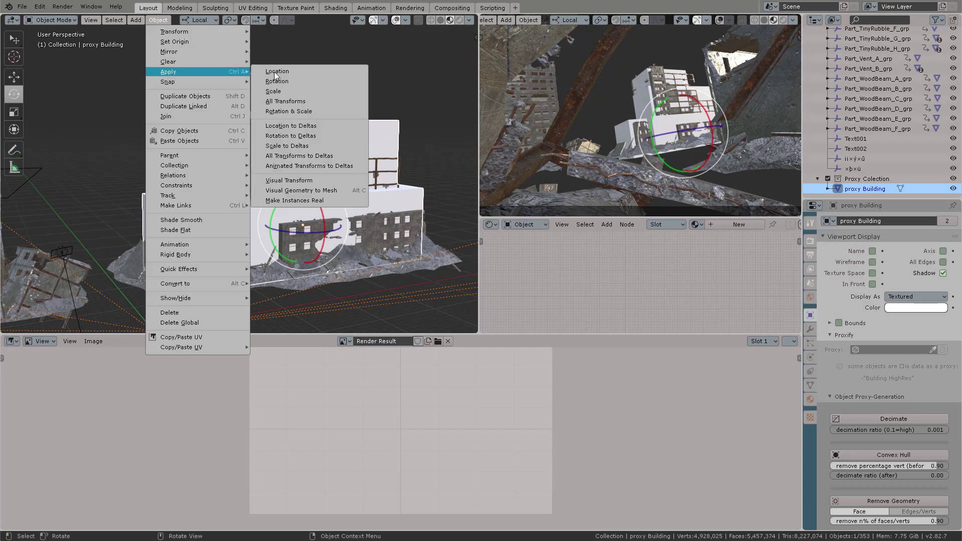
click(323, 156)
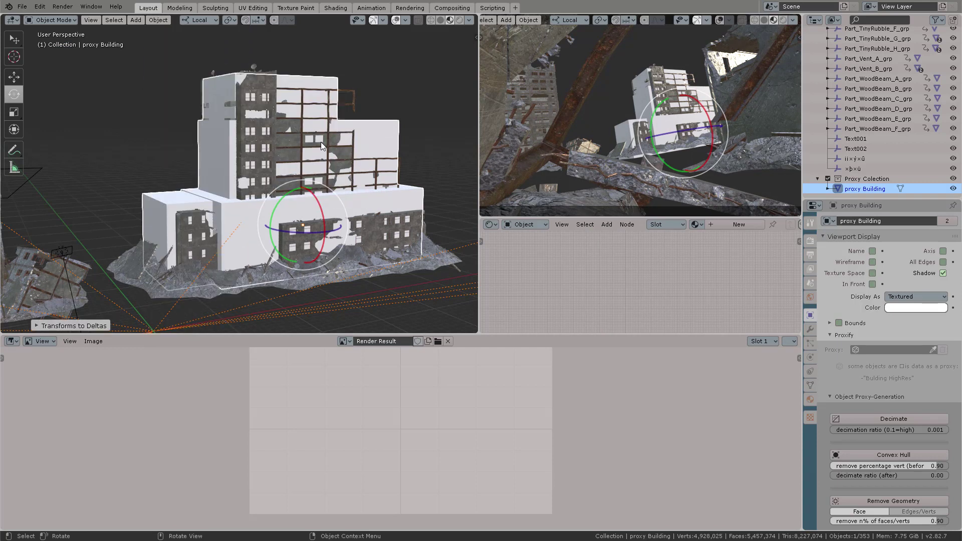
click(158, 20)
click(263, 146)
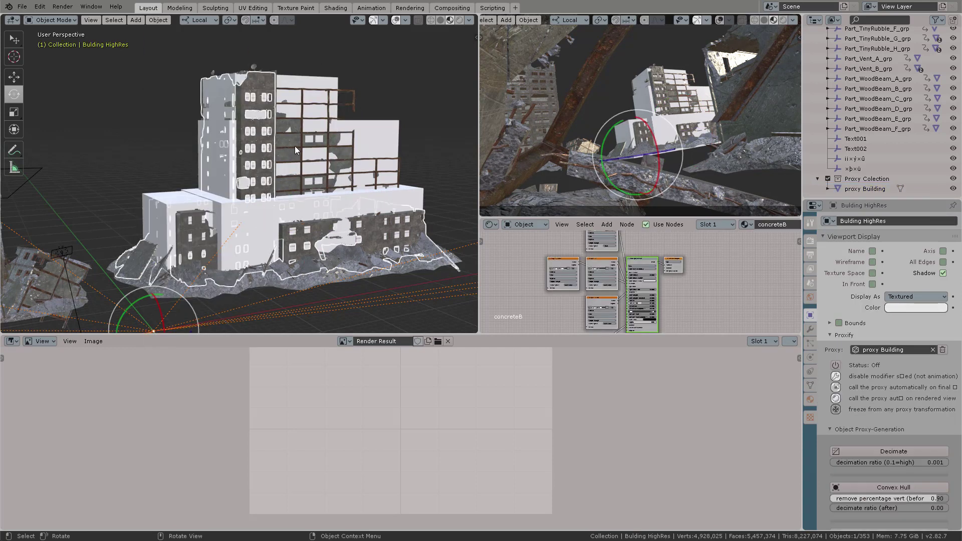
click(836, 366)
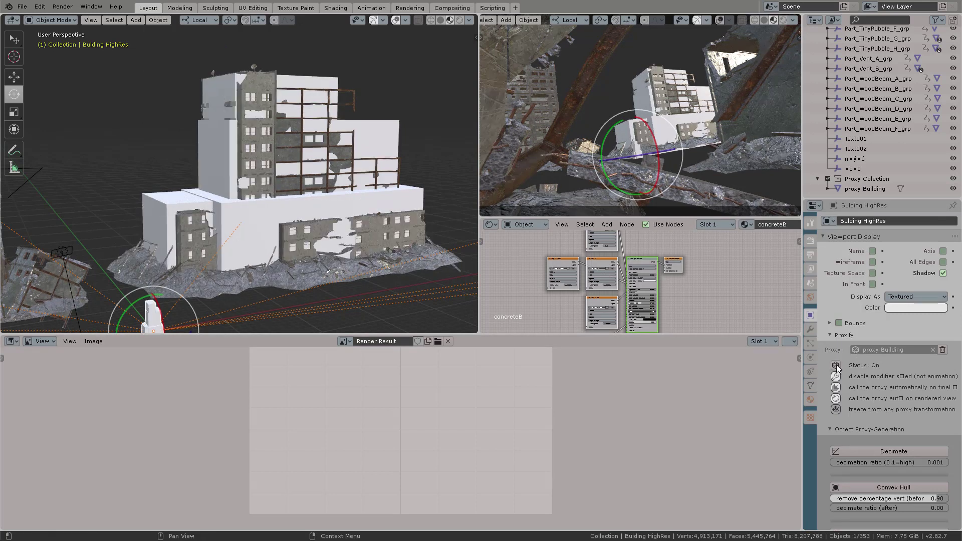
Step: Assign proxy Building as proxy of BldgMD_I_plasterA and BldgMD_I_concreteA_b and turn both proxies on
click(257, 88)
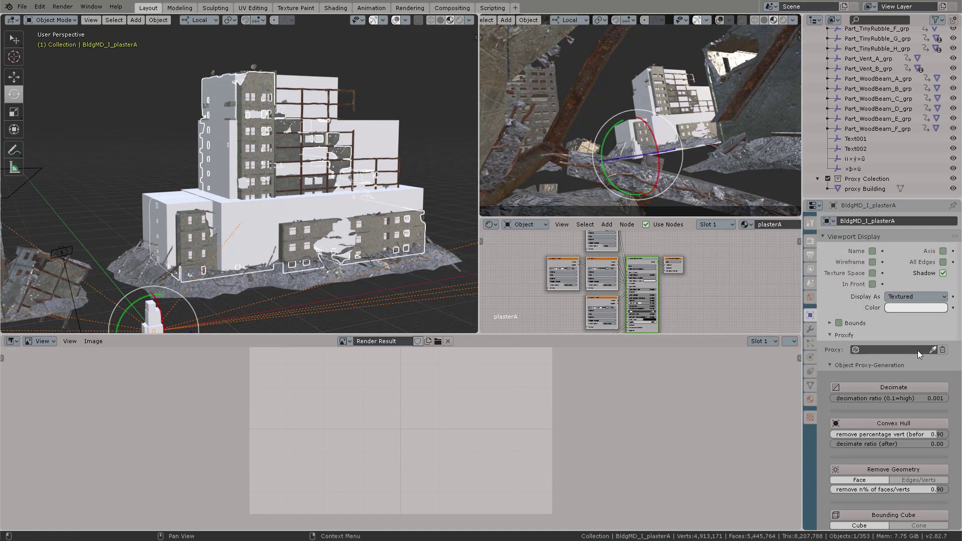
click(932, 349)
click(864, 188)
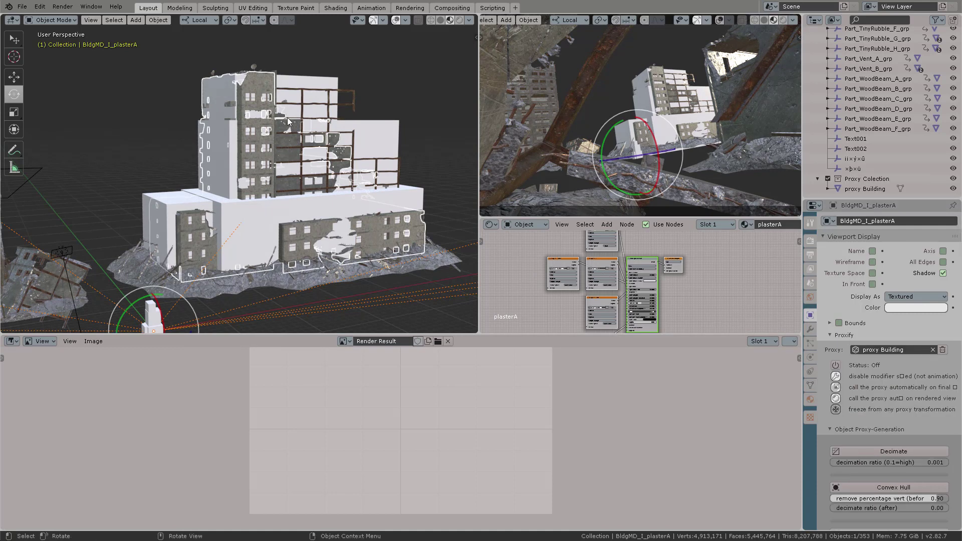
click(276, 143)
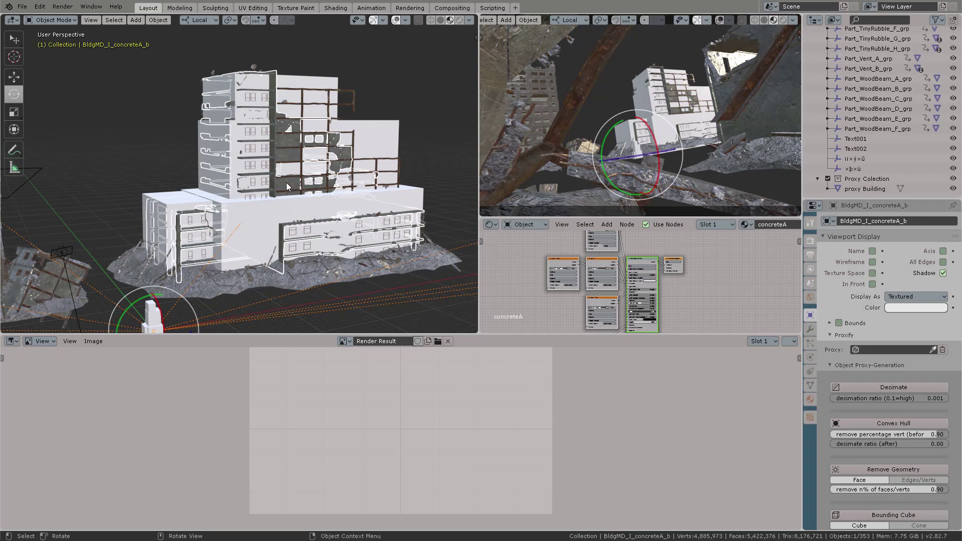
click(933, 349)
click(872, 186)
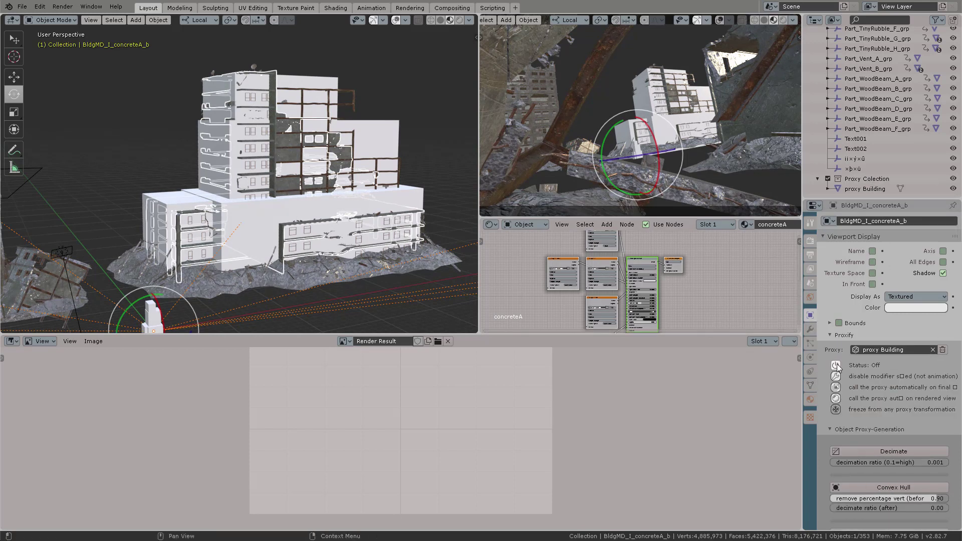
middle_drag(289, 132, 329, 174)
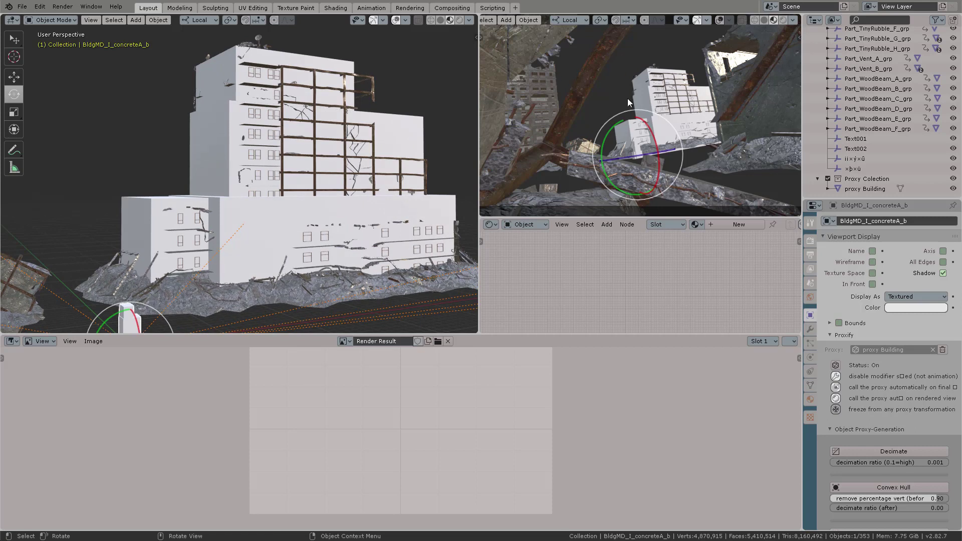
Step: Inspect the proxied building through the camera view at full-screen size with nothing selected
click(676, 89)
key(ctrl+space)
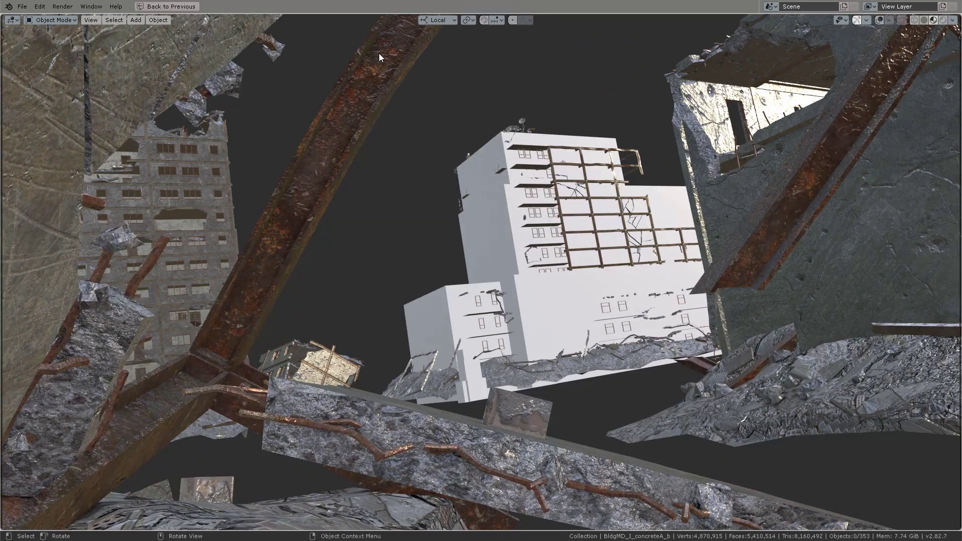
key(ctrl+space)
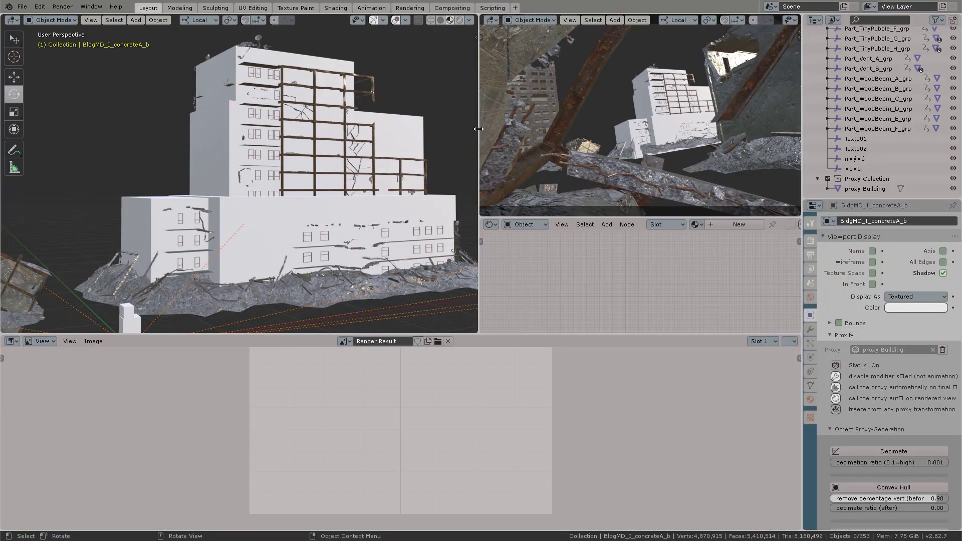
Step: Widen the camera viewport and join it with the node editor area beneath it
drag(477, 128, 370, 129)
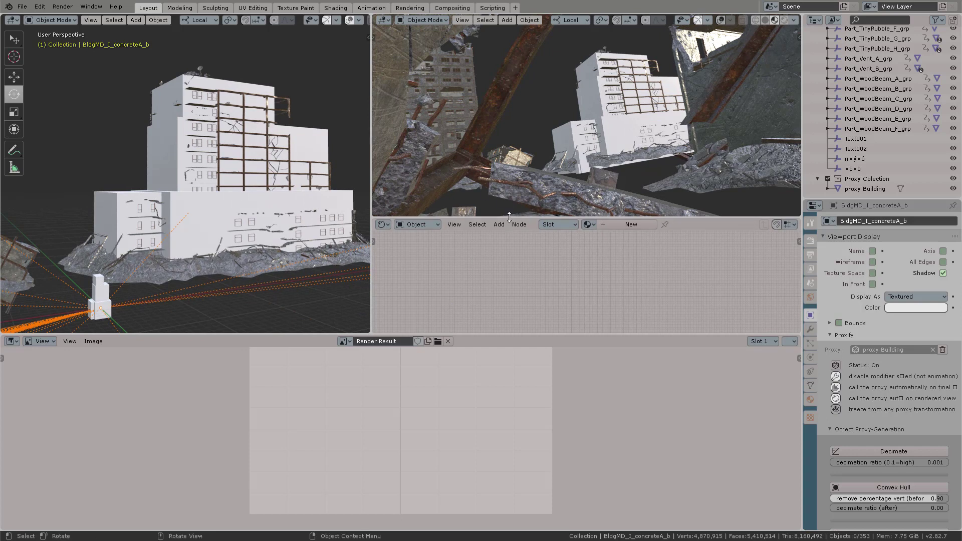
right_click(510, 217)
click(508, 217)
click(503, 253)
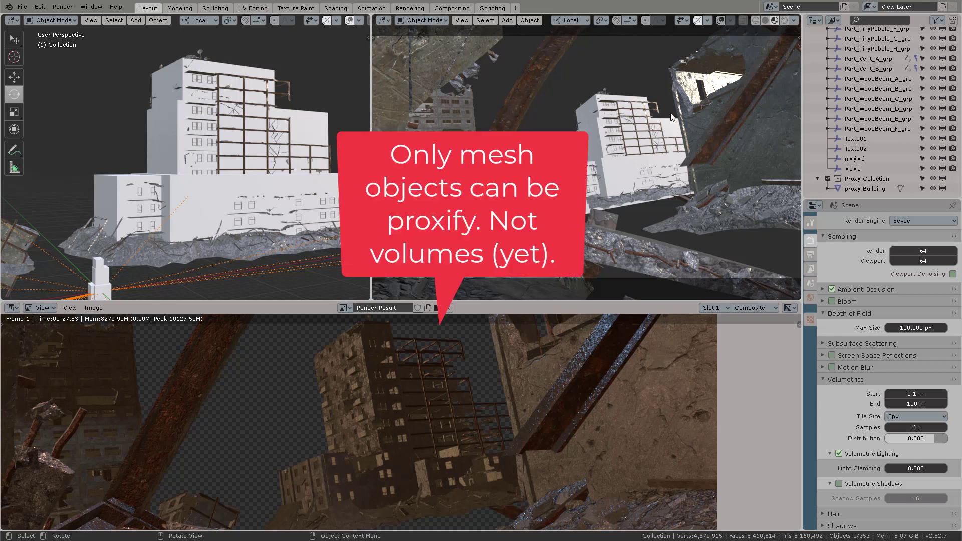
Step: Examine the ruined building in the rendered image at full-screen size
key(ctrl+space)
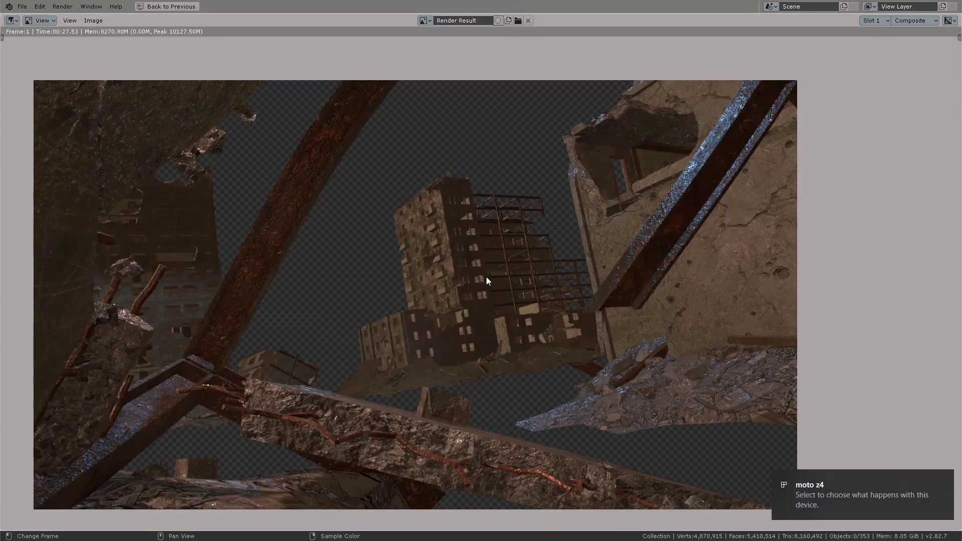
scroll(482, 263, up, 5)
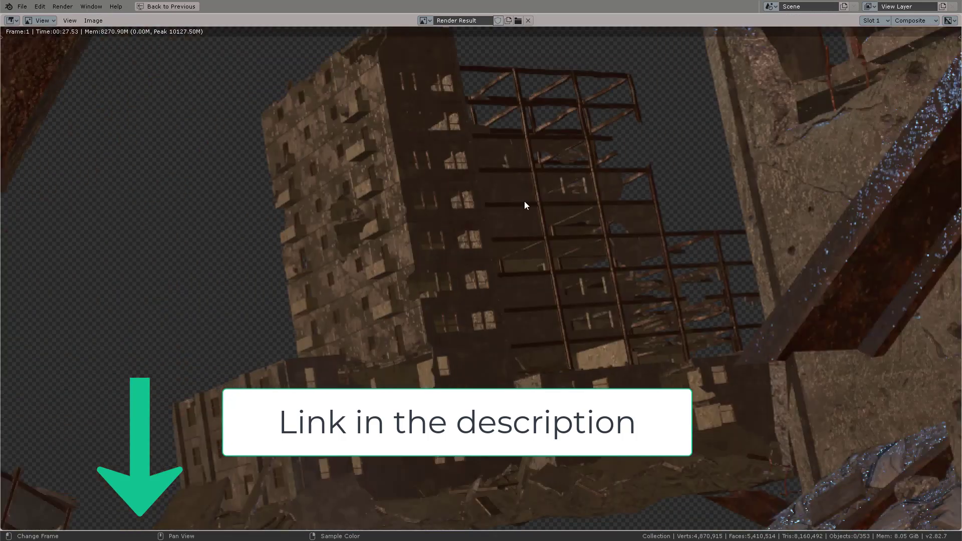
scroll(492, 261, down, 1)
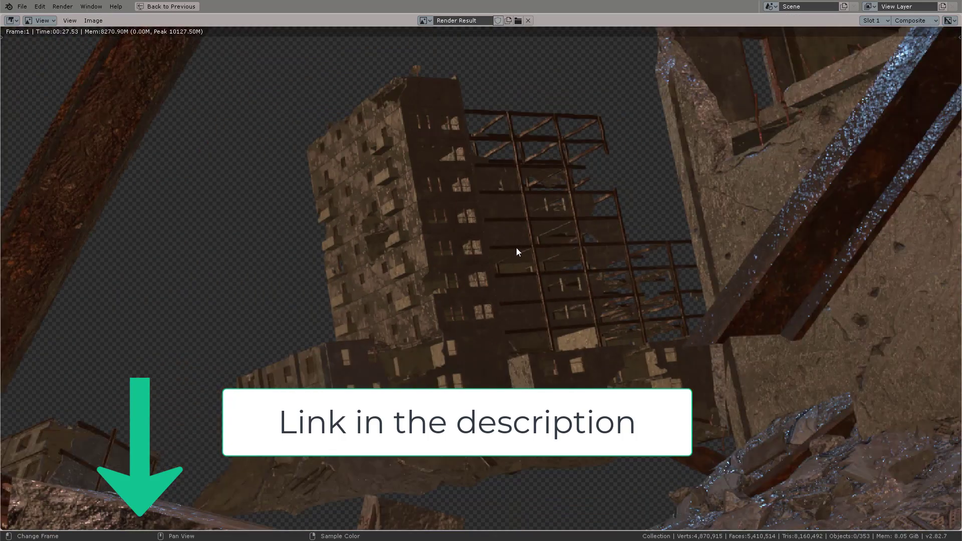
scroll(539, 300, down, 3)
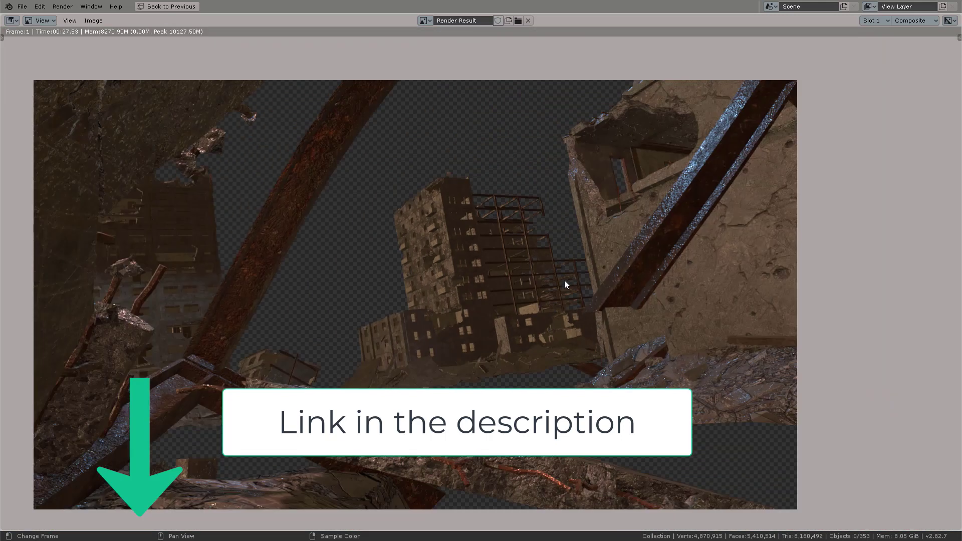
key(Escape)
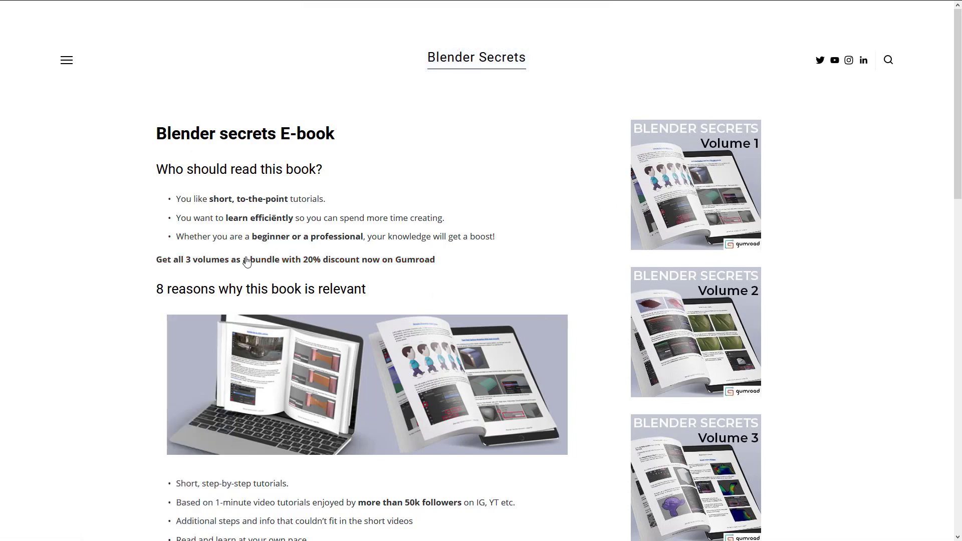
Step: Open the discounted bundle of all 3 Blender Secrets volumes on Gumroad and read through its description and reviews
click(409, 262)
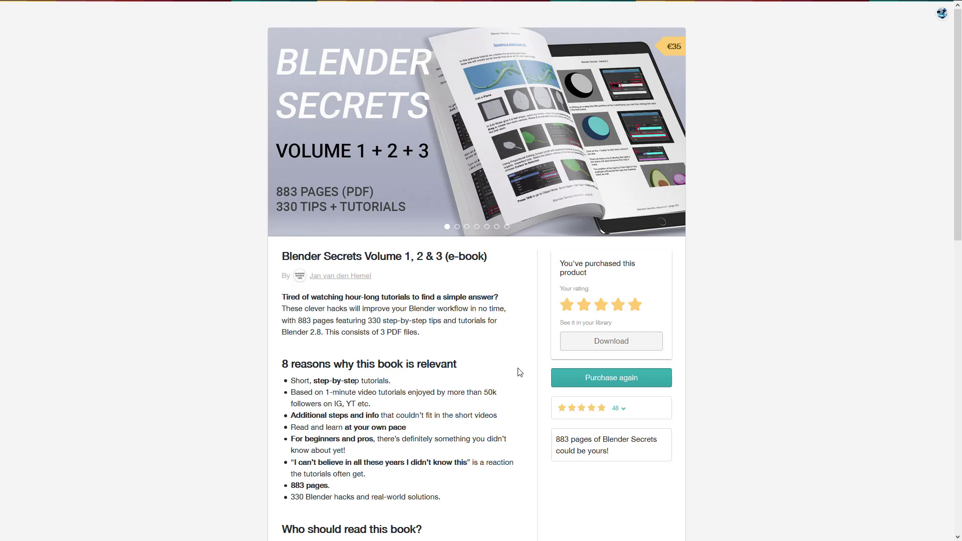
scroll(517, 375, down, 3)
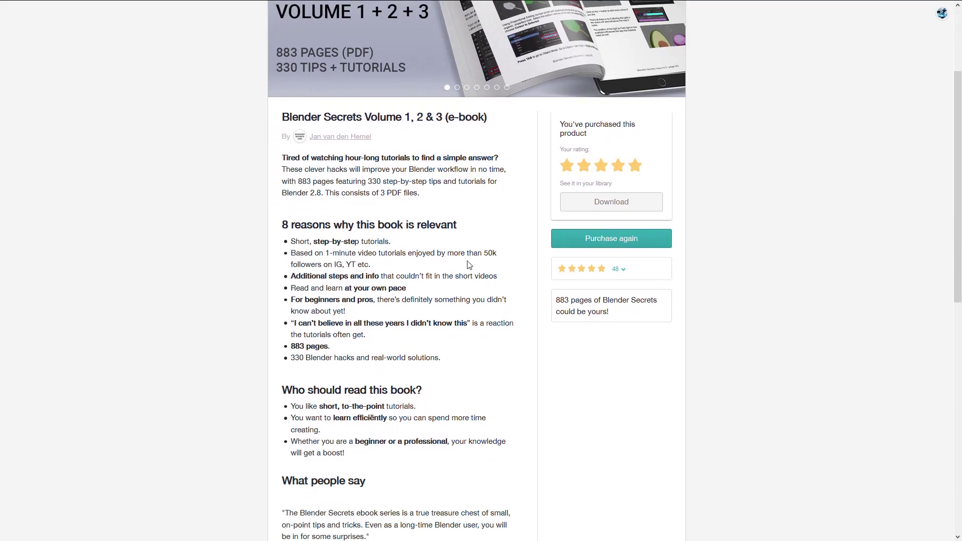
scroll(439, 240, down, 1)
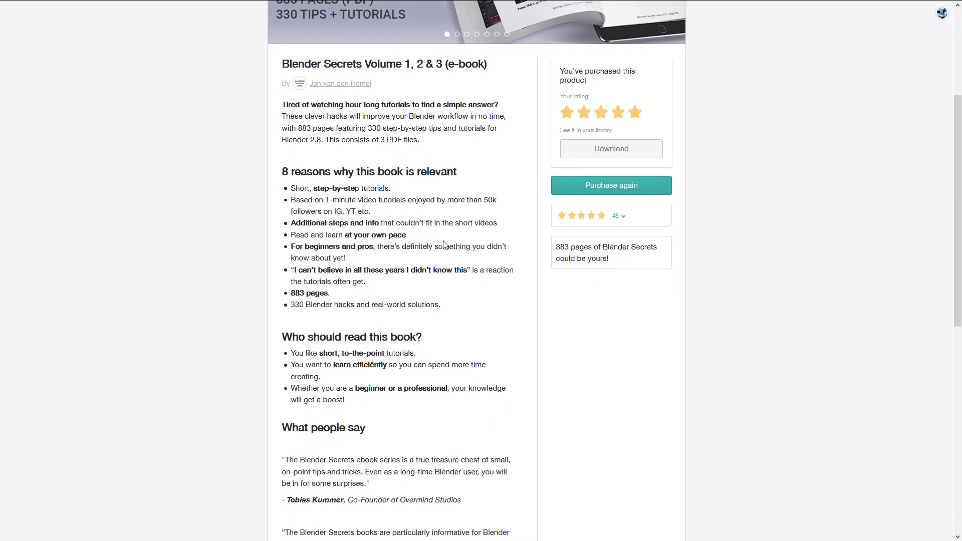
scroll(430, 291, down, 1)
scroll(445, 281, down, 1)
scroll(431, 333, down, 1)
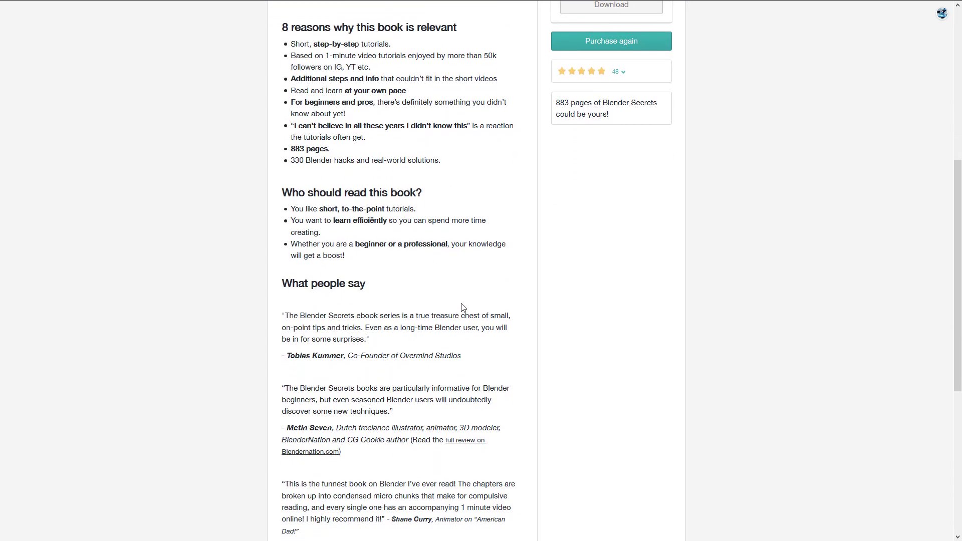
scroll(463, 308, up, 7)
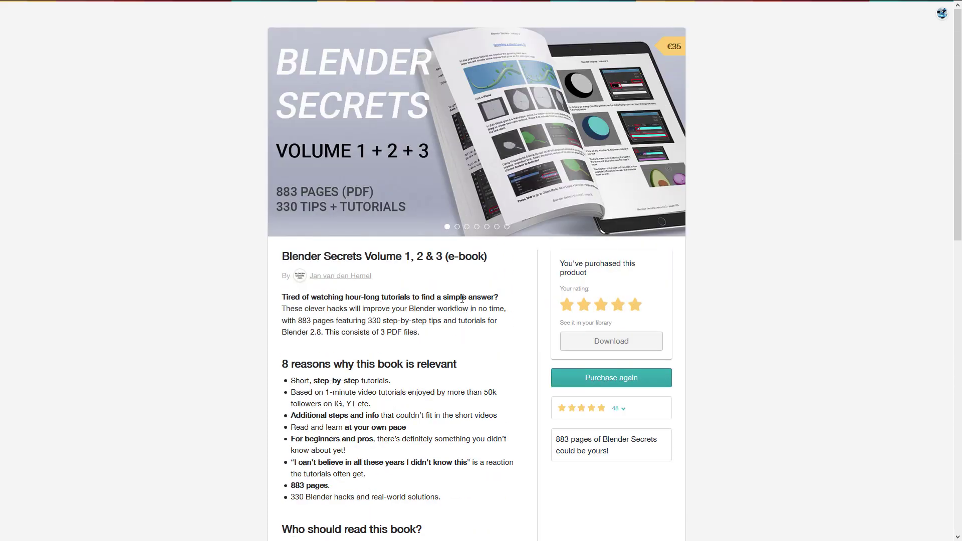
Step: Browse the second, third and fourth slides of the e-book bundle's cover image carousel
click(457, 226)
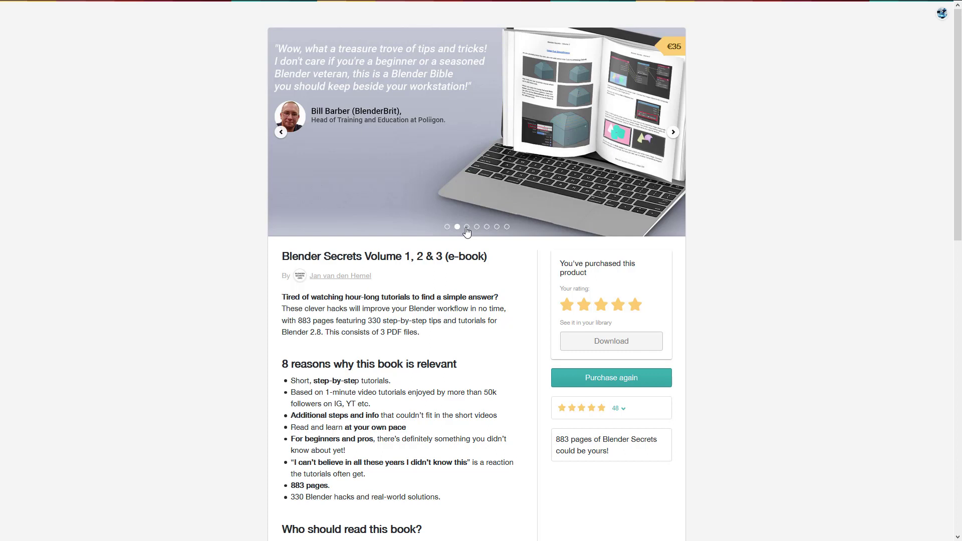
click(467, 227)
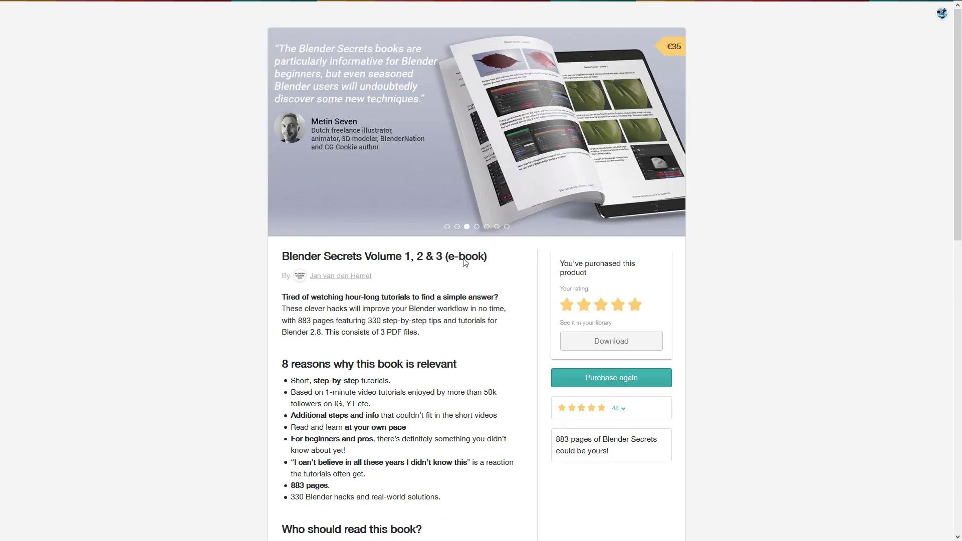
click(477, 227)
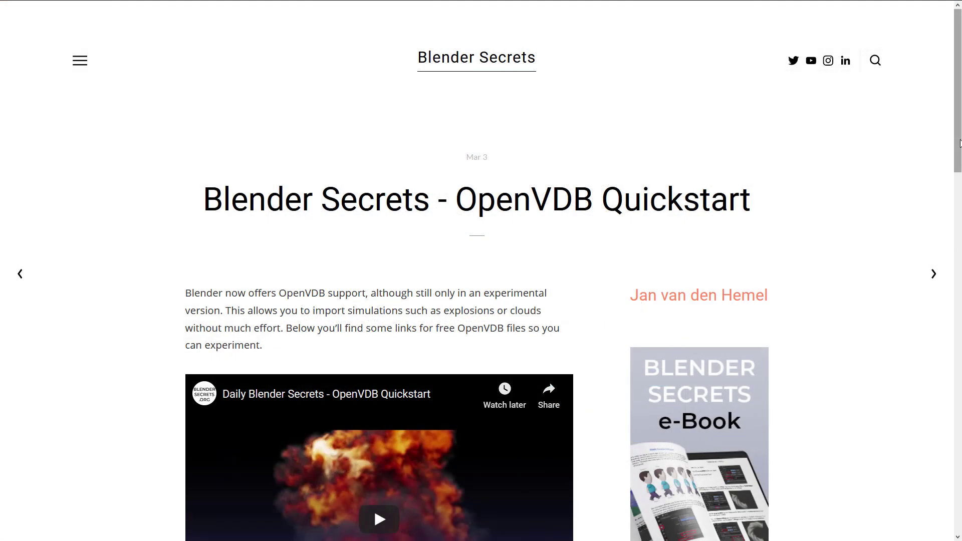
Step: Play the embedded OpenVDB Quickstart video in the blog post and skip ahead to 0:30 and then further
drag(959, 143, 957, 216)
click(374, 298)
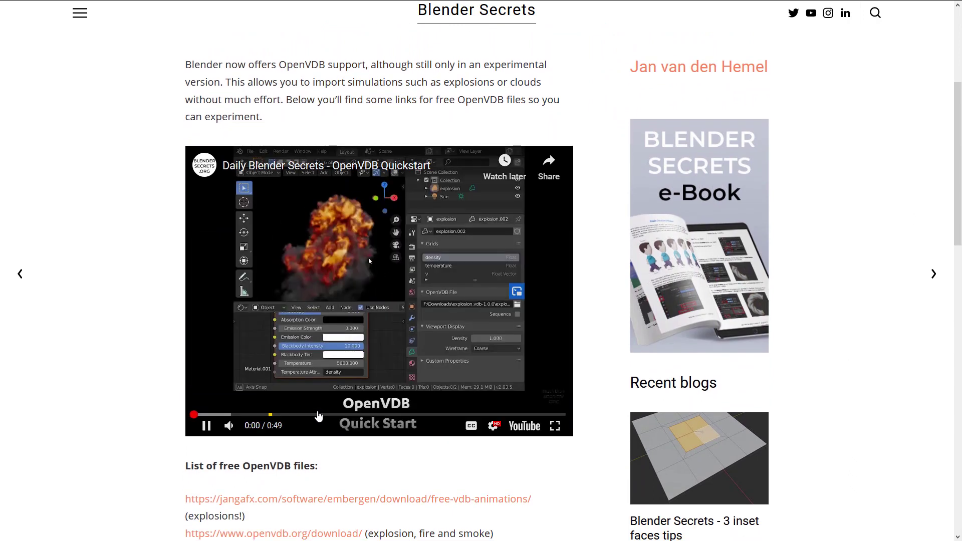
drag(309, 414, 422, 414)
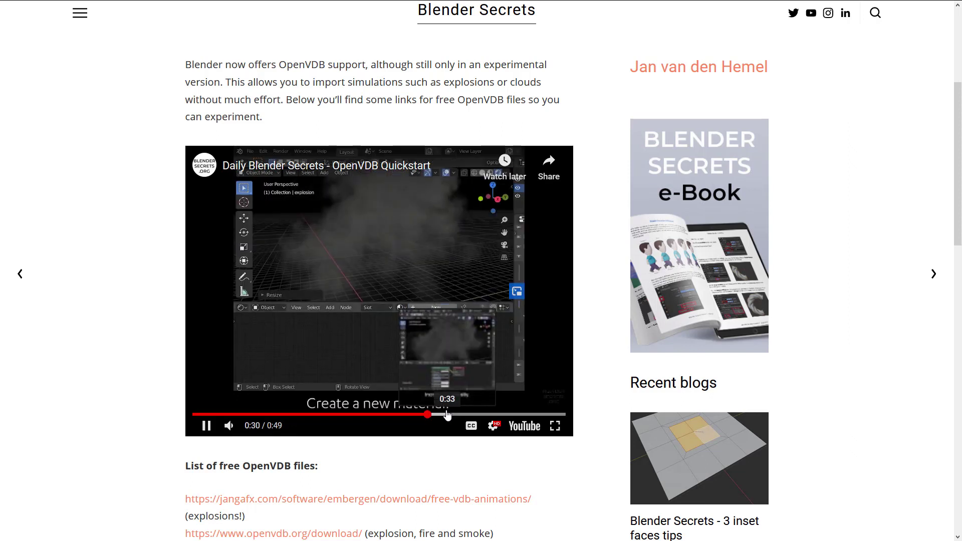
click(466, 415)
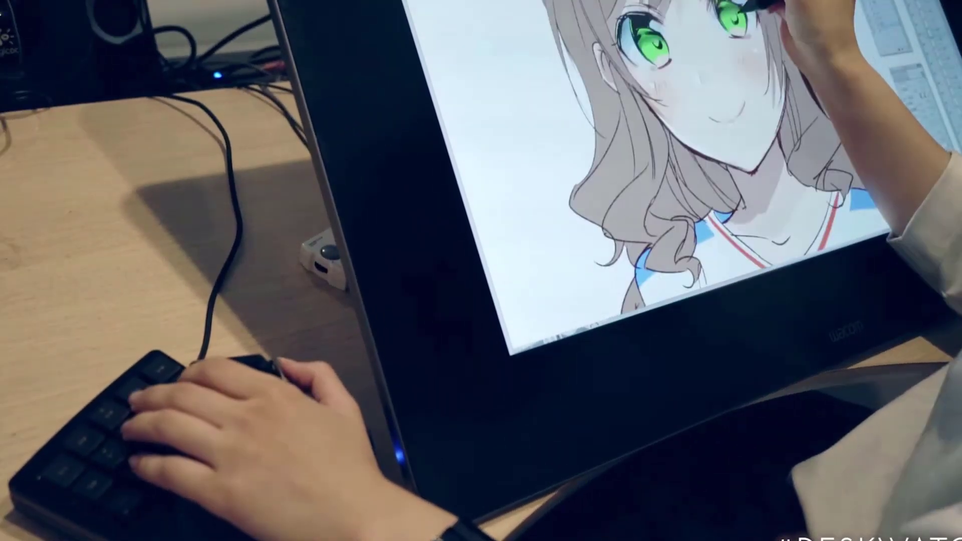
key(ctrl+minus)
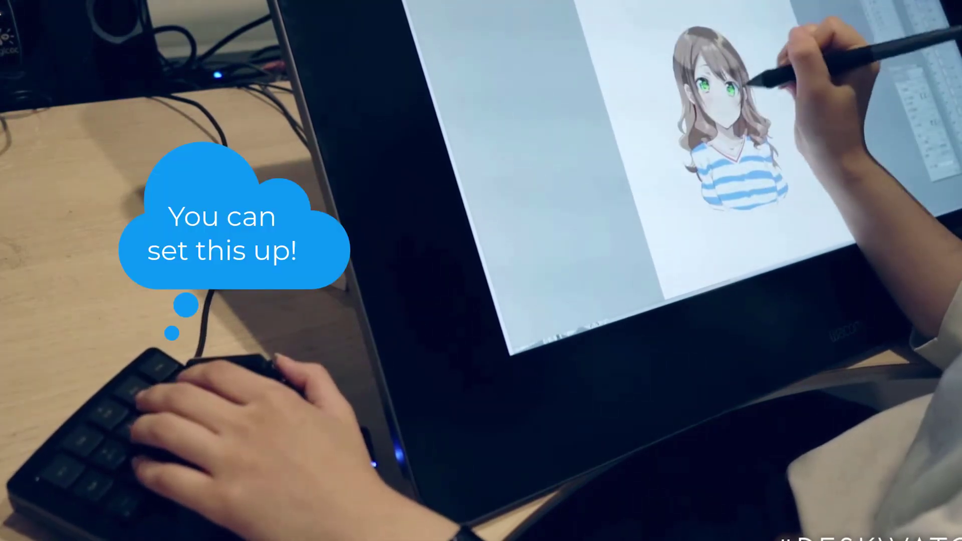
key(h)
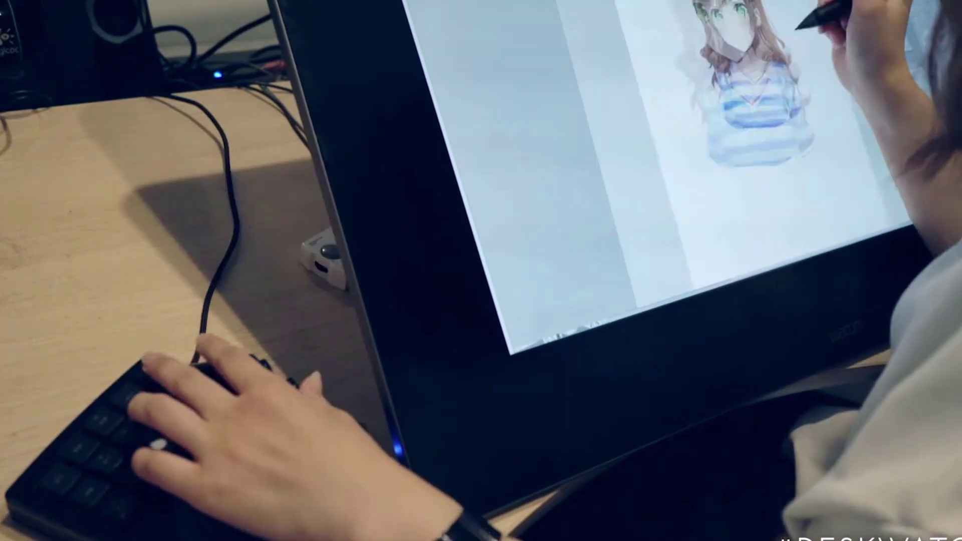
key(ctrl+minus)
key(ctrl+plus)
key(ctrl+plus)
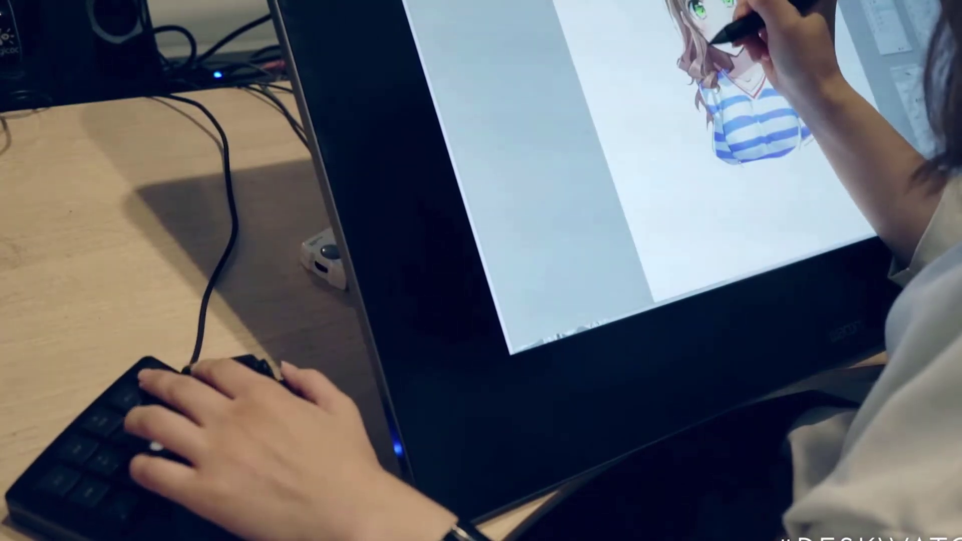